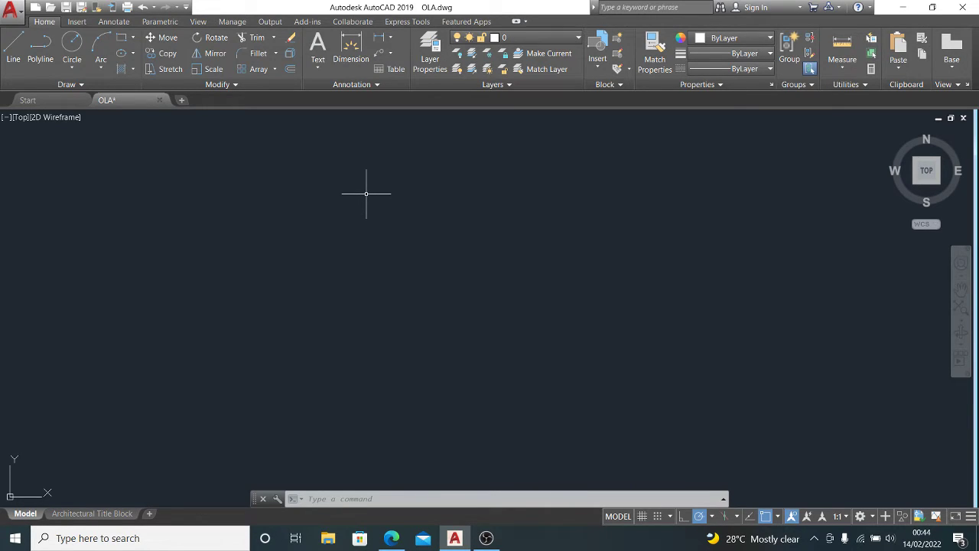
Open Options from the drawing-area shortcut menu and scroll to the bottom of the Files list
{"action": "right_click", "coordinate": [311, 218]}
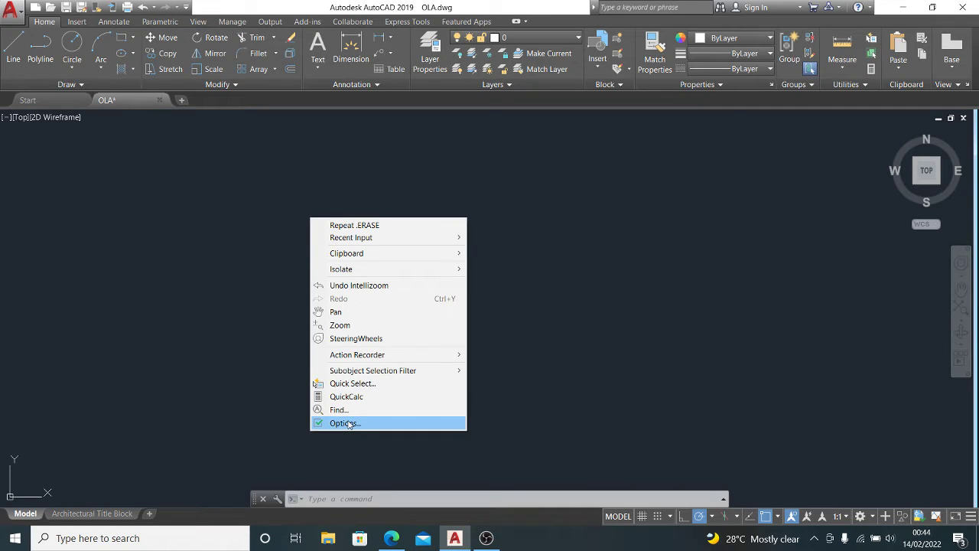
{"action": "left_click", "coordinate": [349, 423]}
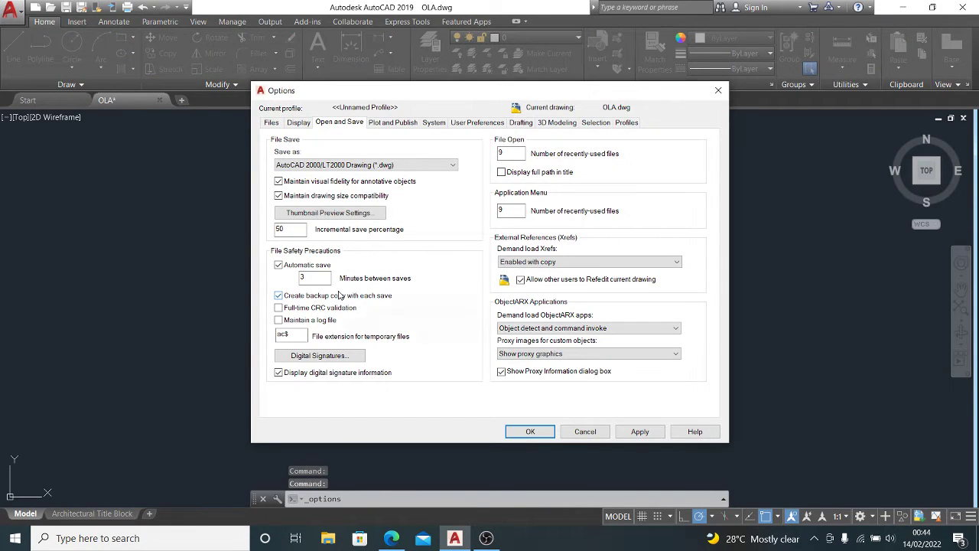
{"action": "mouse_move", "coordinate": [339, 295]}
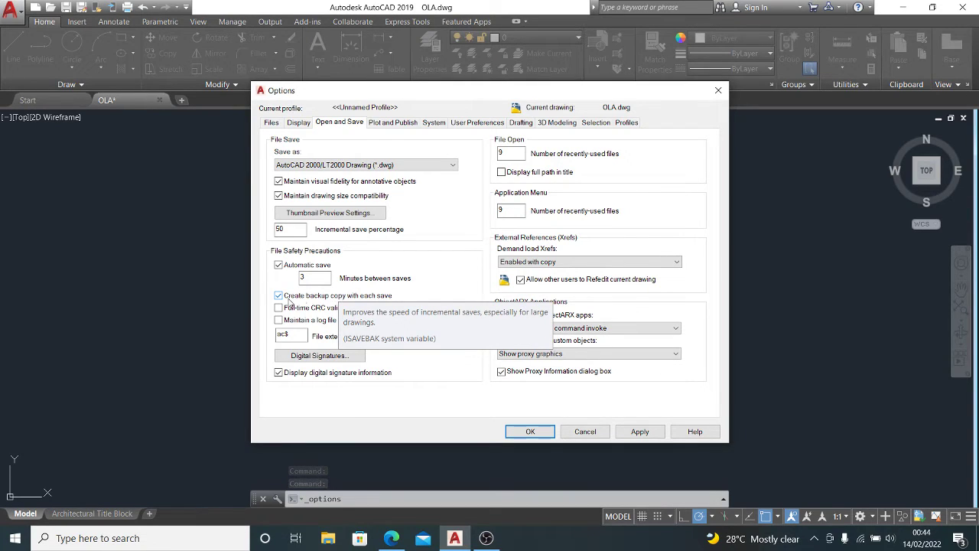
{"action": "left_click", "coordinate": [270, 125]}
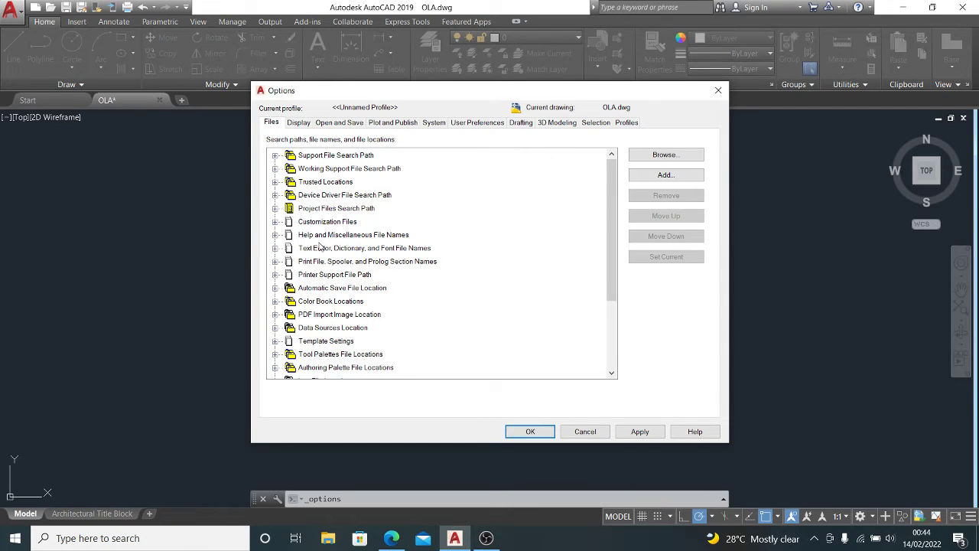
{"action": "scroll", "coordinate": [320, 252], "scroll_direction": "down", "scroll_amount": 1}
{"action": "scroll", "coordinate": [321, 252], "scroll_direction": "down", "scroll_amount": 2}
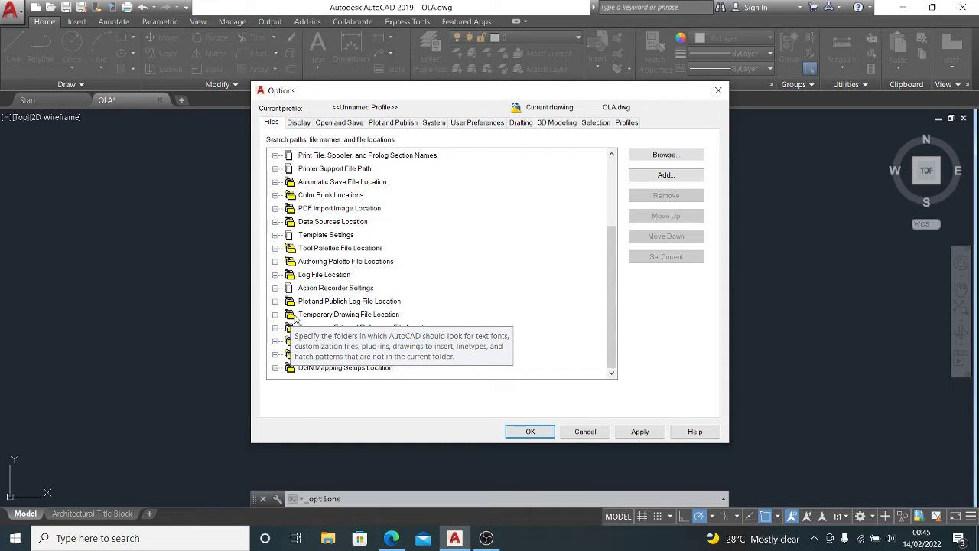
Expand Temporary Drawing File Location and copy its user Temp folder path
{"action": "left_click", "coordinate": [275, 315]}
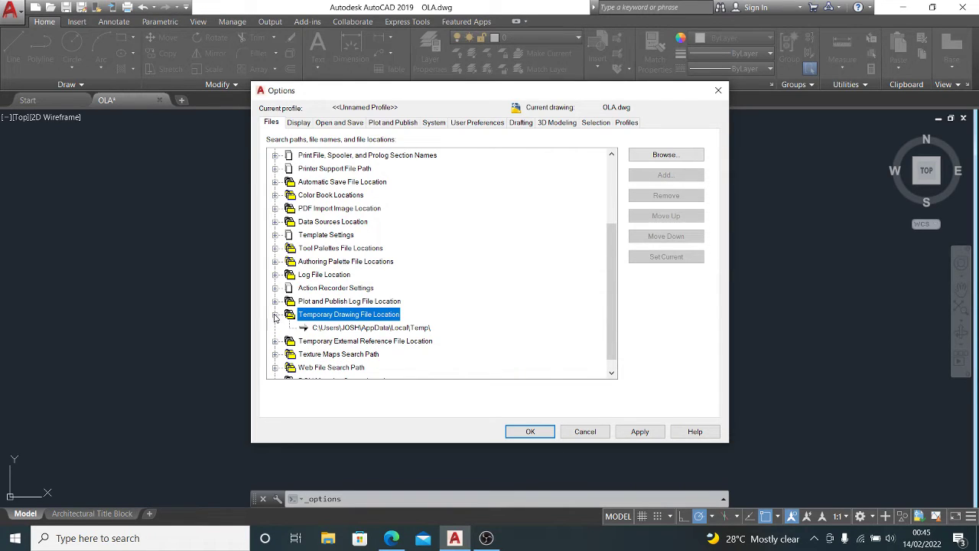
{"action": "left_click", "coordinate": [341, 331]}
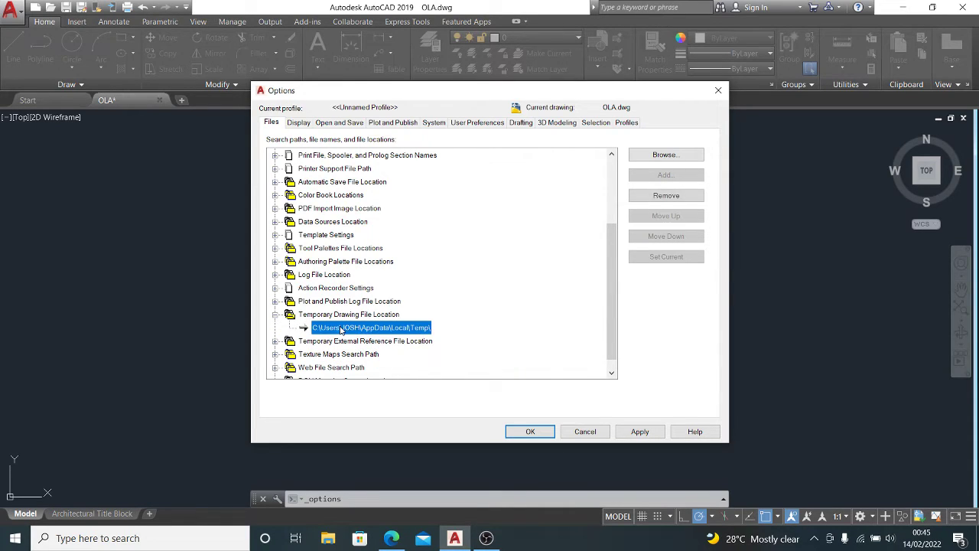
{"action": "double_click", "coordinate": [341, 329]}
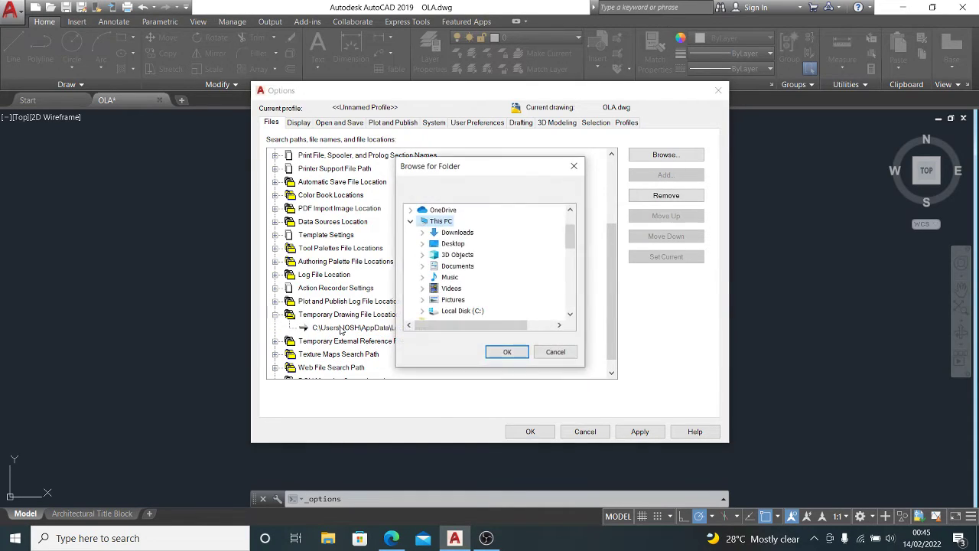
{"action": "left_click", "coordinate": [551, 353]}
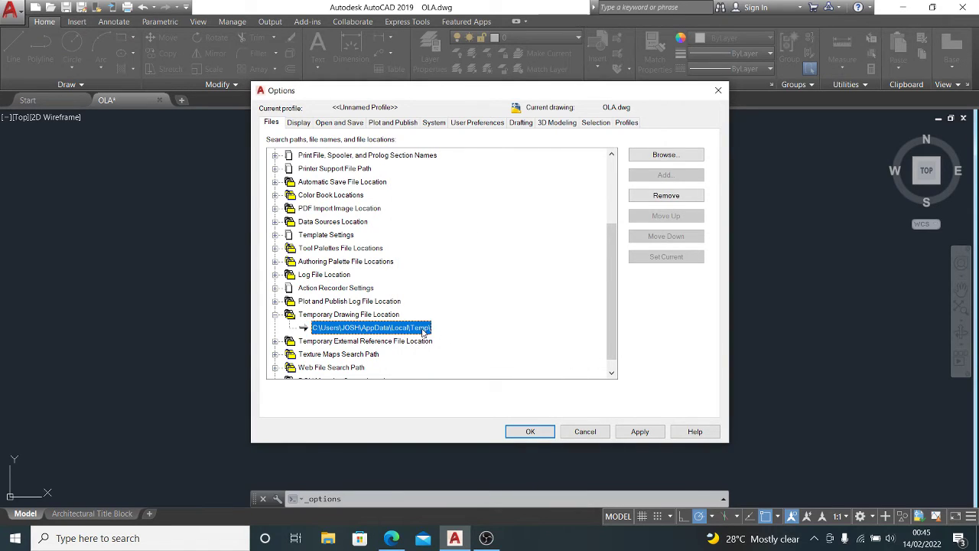
{"action": "left_click", "coordinate": [423, 331]}
{"action": "double_click", "coordinate": [410, 329]}
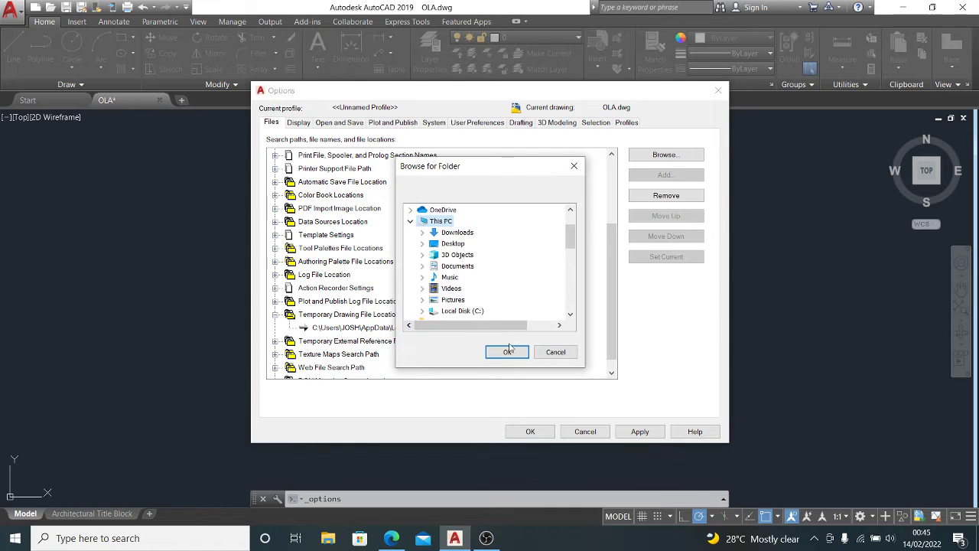
{"action": "left_click", "coordinate": [556, 352]}
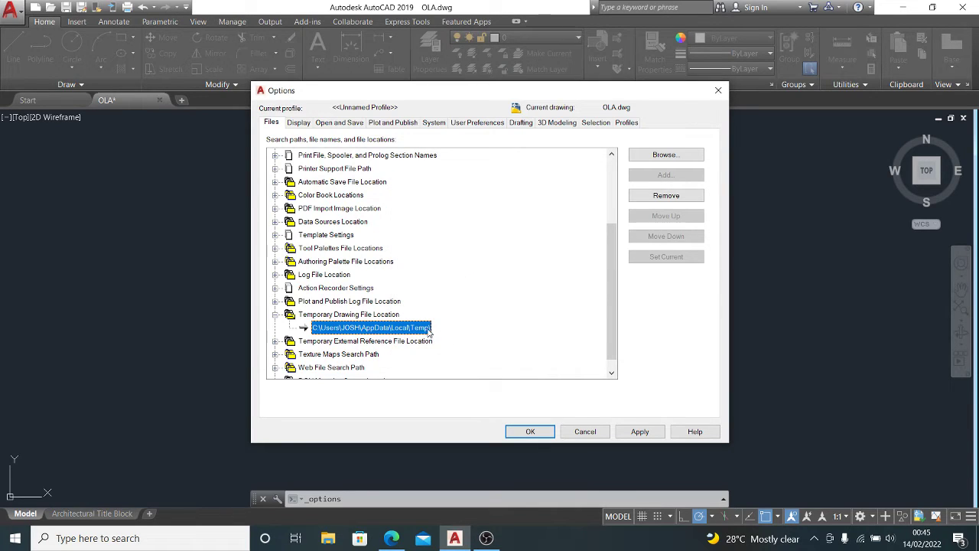
{"action": "left_click", "coordinate": [374, 330]}
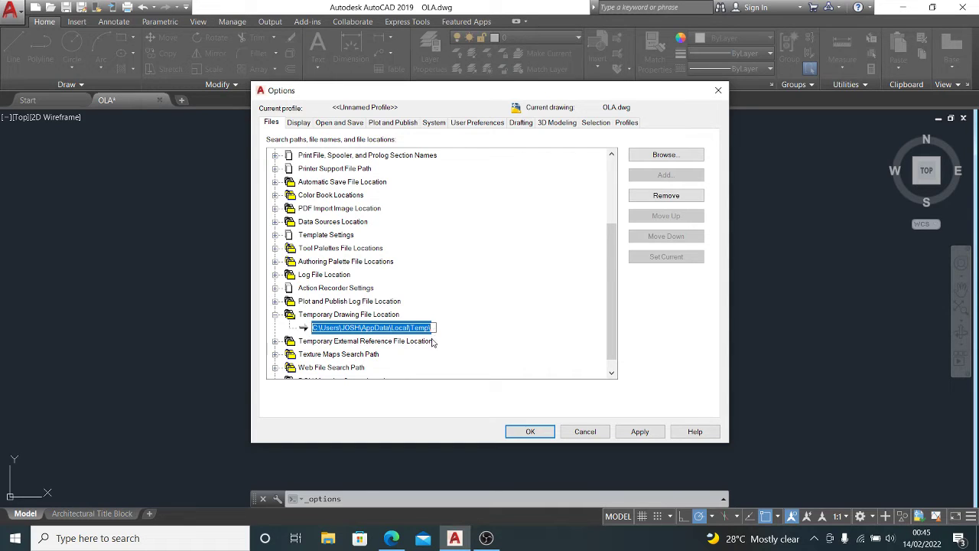
{"action": "right_click", "coordinate": [413, 328]}
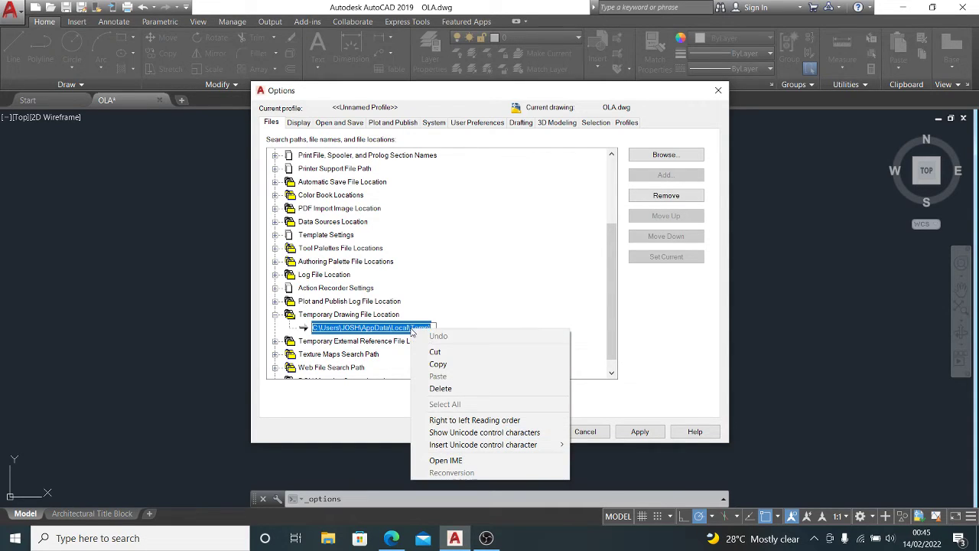
{"action": "left_click", "coordinate": [448, 362]}
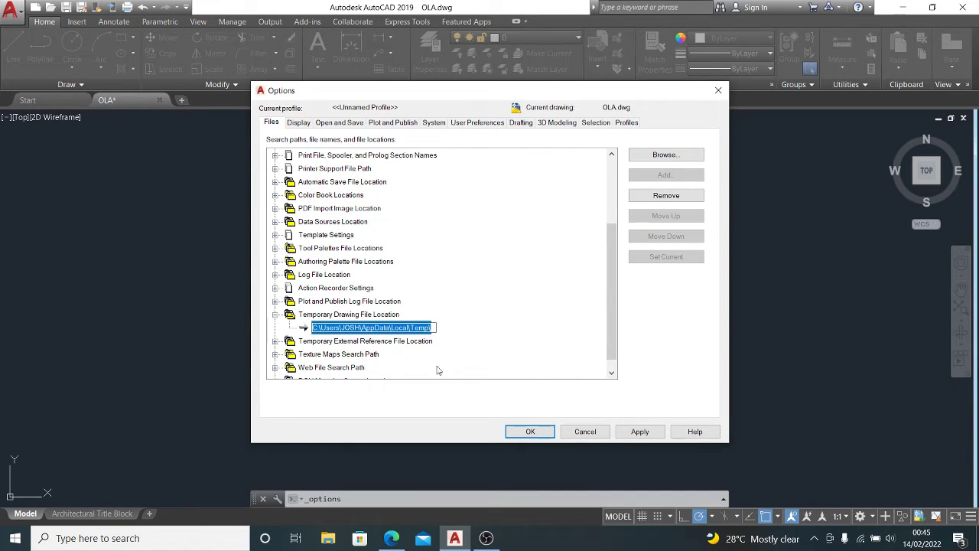
Close Options and go to the copied AppData\Local\Temp path in a maximized File Explorer
{"action": "left_click", "coordinate": [717, 91]}
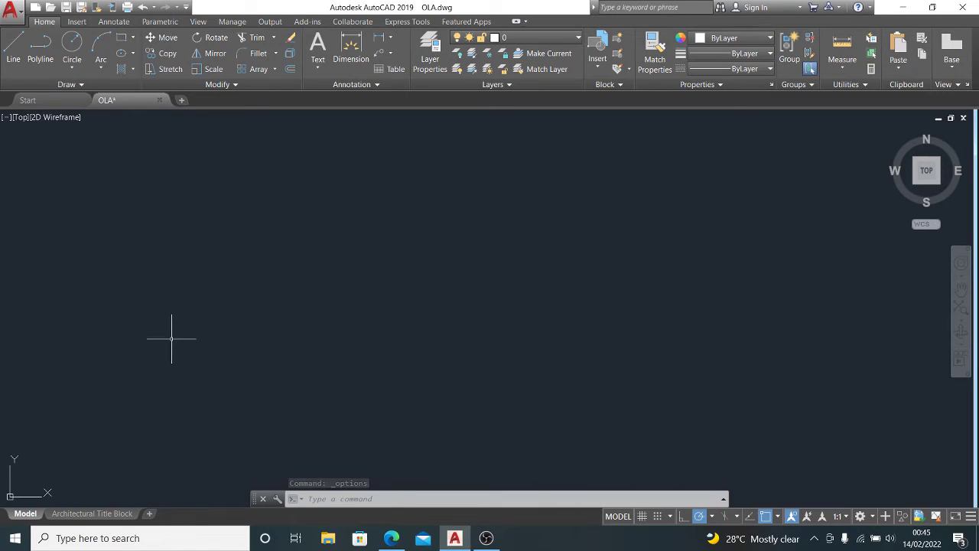
{"action": "key", "text": "super+e"}
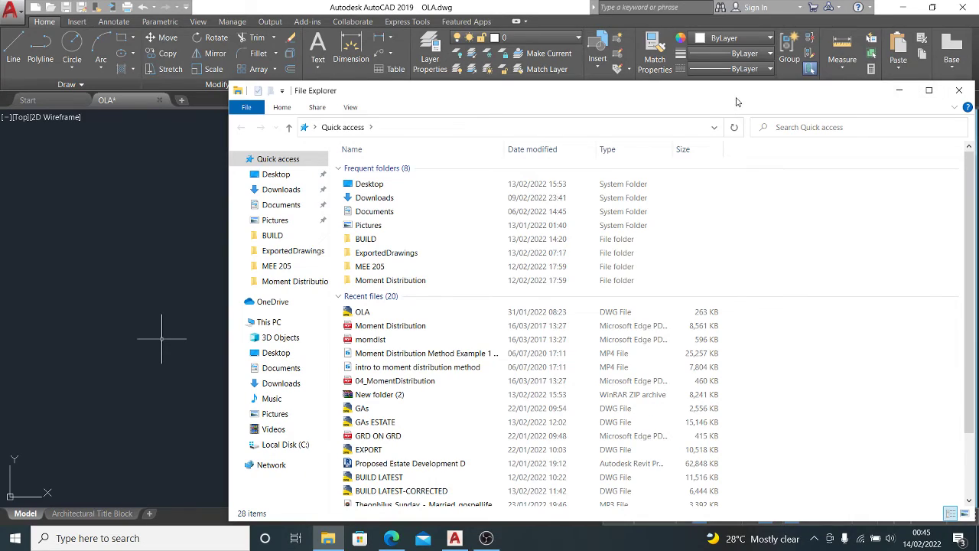
{"action": "left_click_drag", "start_coordinate": [710, 100], "coordinate": [668, 60]}
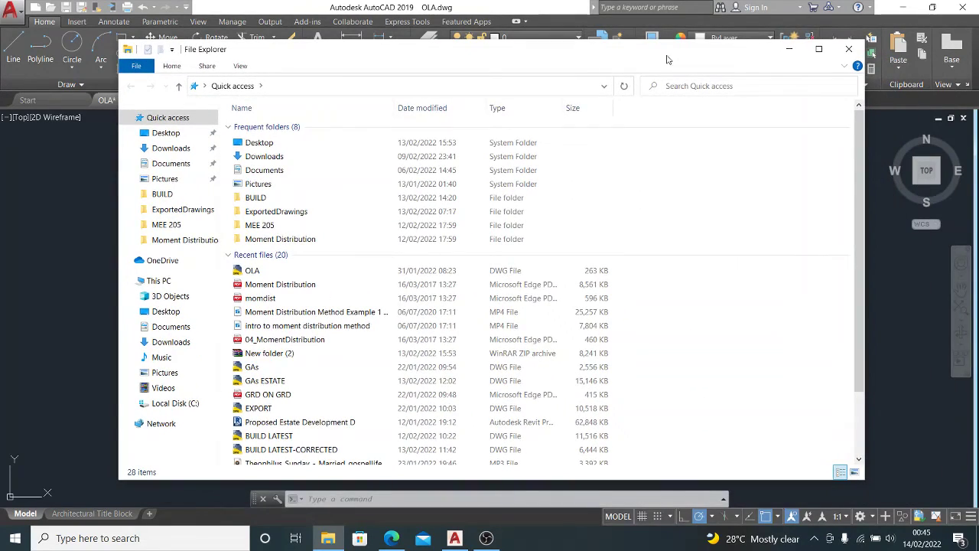
{"action": "left_click", "coordinate": [819, 49]}
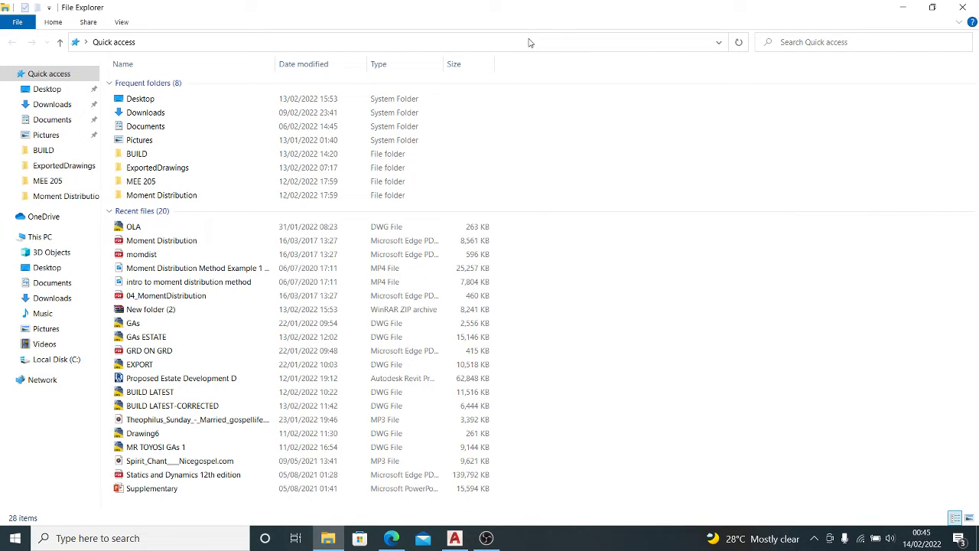
{"action": "left_click", "coordinate": [195, 43]}
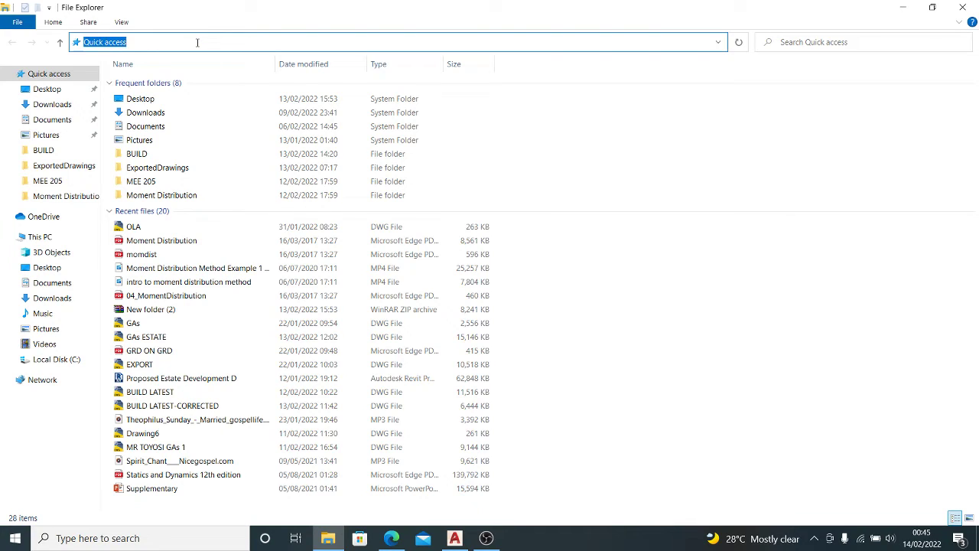
{"action": "key", "text": "ctrl+v"}
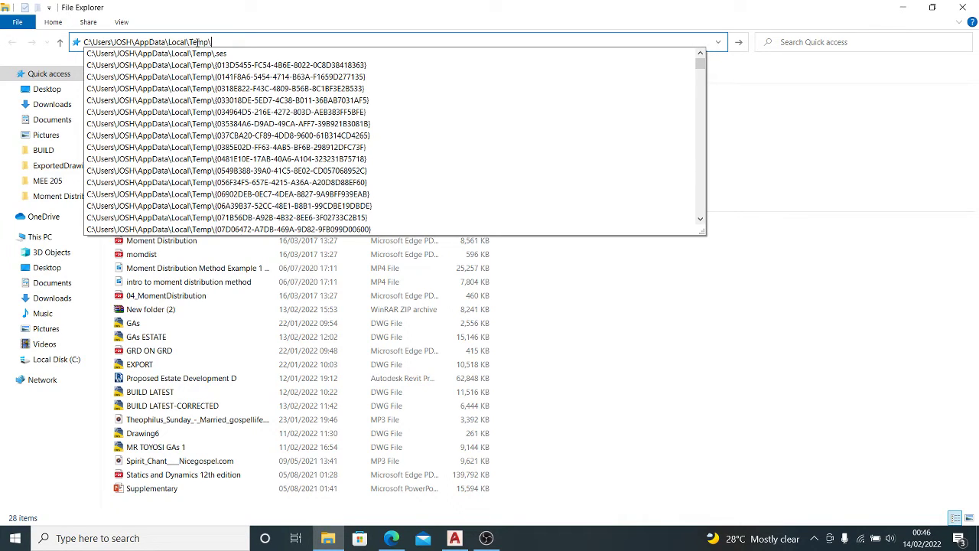
{"action": "key", "text": "Return"}
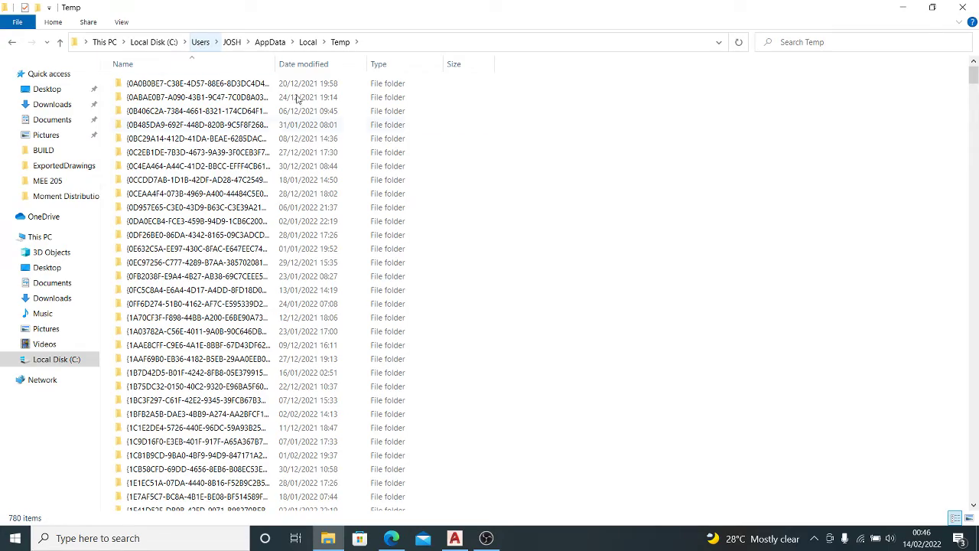
Scroll past the Temp subfolders down to the loose BUILD LATEST .bak backups
{"action": "scroll", "coordinate": [490, 115], "scroll_direction": "down", "scroll_amount": 15}
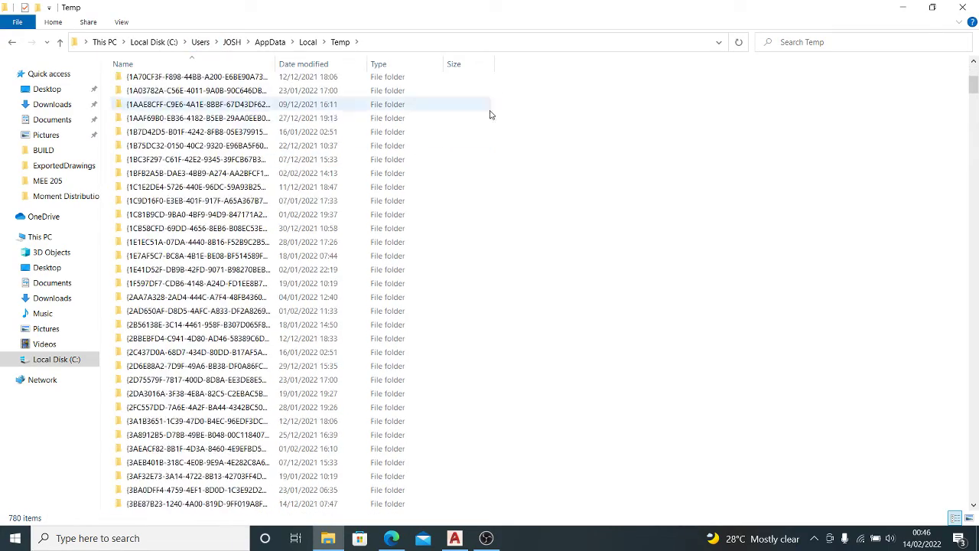
{"action": "scroll", "coordinate": [441, 157], "scroll_direction": "down", "scroll_amount": 20}
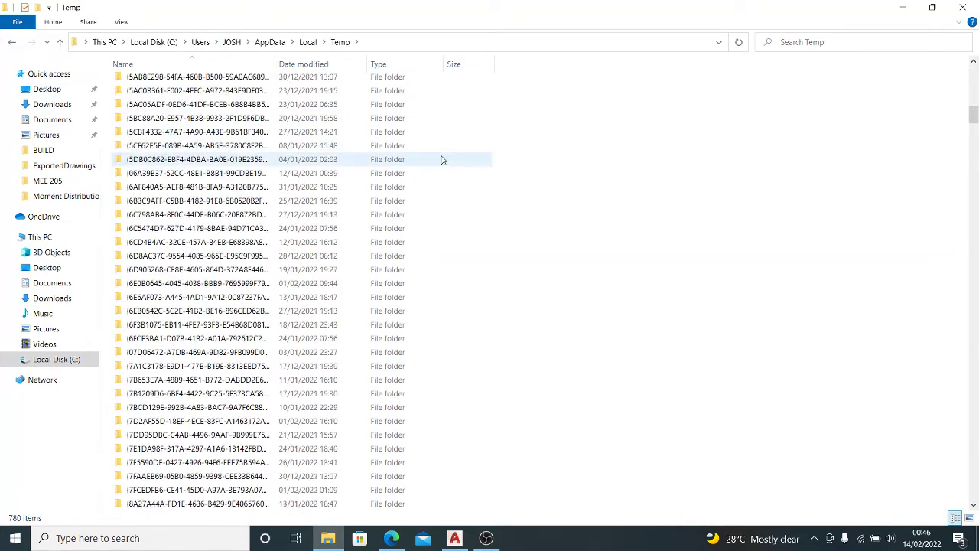
{"action": "scroll", "coordinate": [442, 186], "scroll_direction": "down", "scroll_amount": 20}
{"action": "scroll", "coordinate": [474, 187], "scroll_direction": "down", "scroll_amount": 20}
{"action": "scroll", "coordinate": [466, 206], "scroll_direction": "down", "scroll_amount": 20}
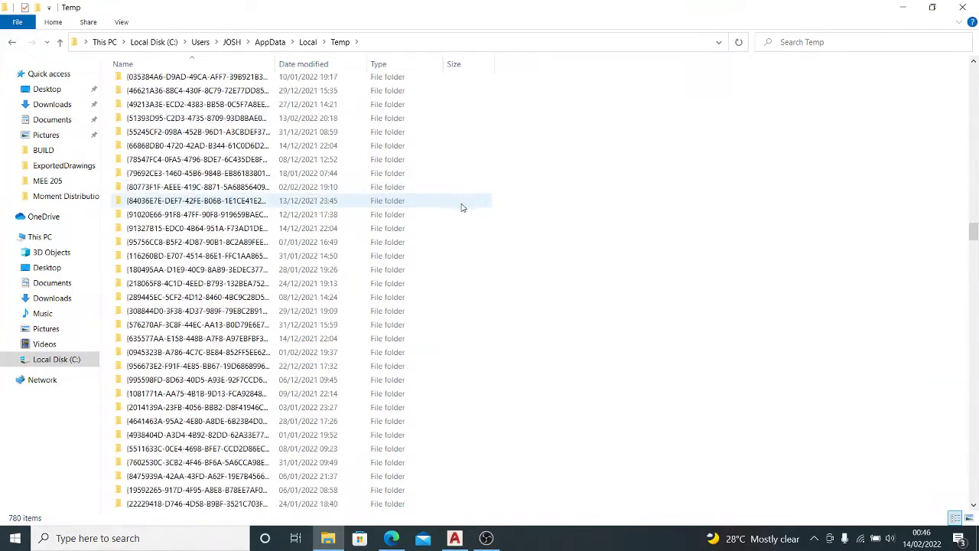
{"action": "scroll", "coordinate": [465, 223], "scroll_direction": "down", "scroll_amount": 20}
{"action": "scroll", "coordinate": [396, 274], "scroll_direction": "down", "scroll_amount": 20}
{"action": "scroll", "coordinate": [330, 348], "scroll_direction": "down", "scroll_amount": 10}
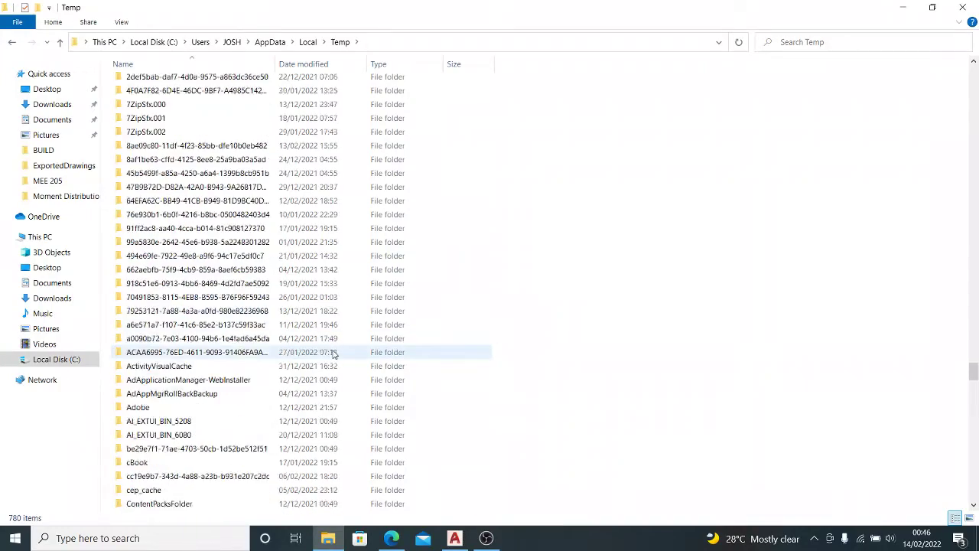
{"action": "scroll", "coordinate": [327, 306], "scroll_direction": "down", "scroll_amount": 5}
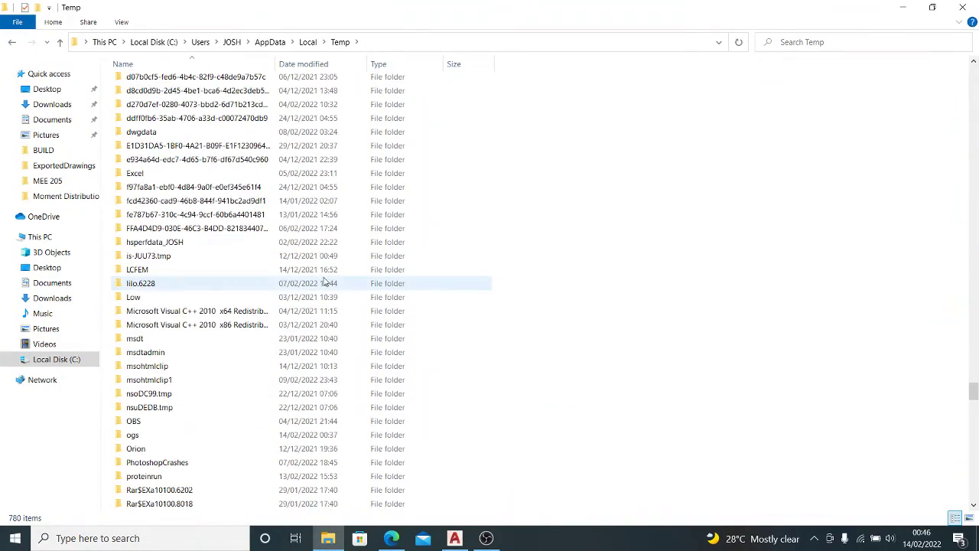
{"action": "scroll", "coordinate": [325, 283], "scroll_direction": "down", "scroll_amount": 20}
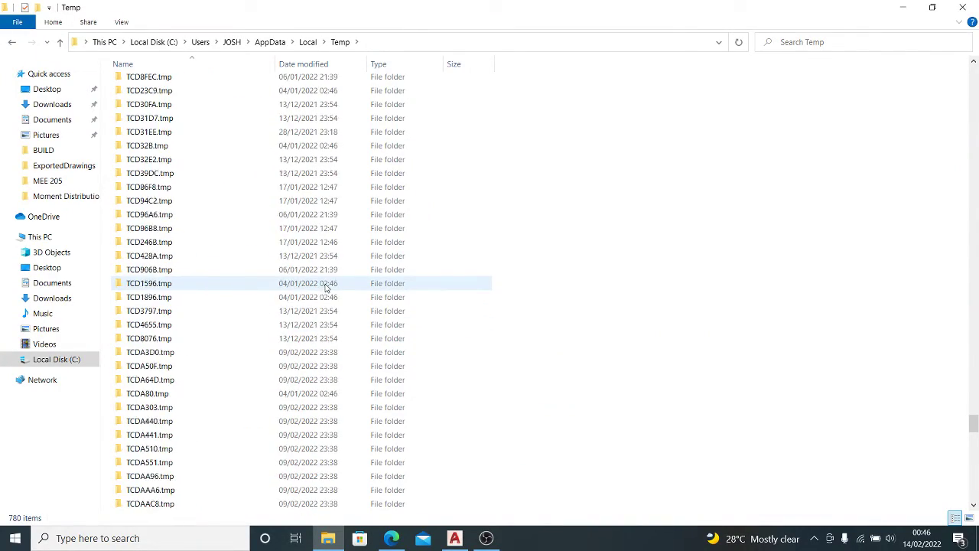
{"action": "scroll", "coordinate": [327, 289], "scroll_direction": "down", "scroll_amount": 8}
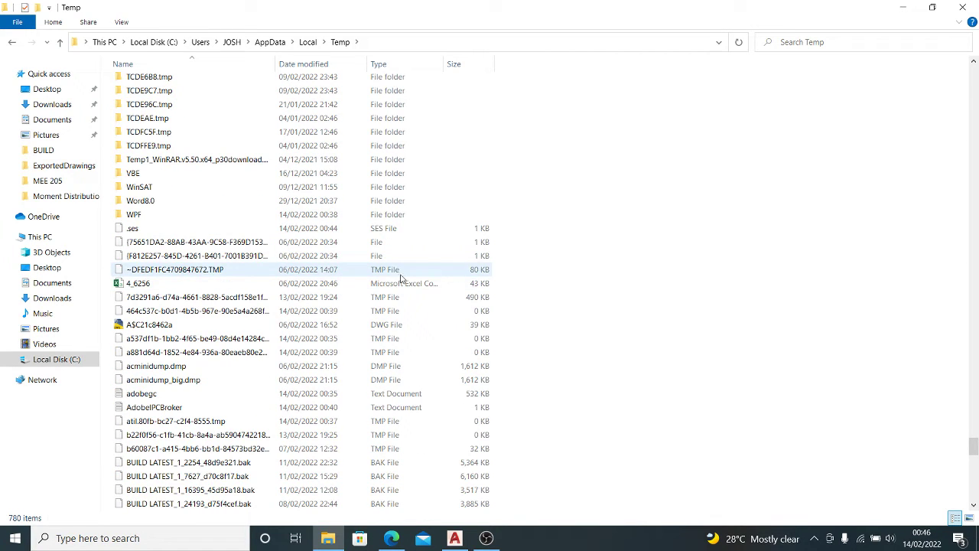
{"action": "scroll", "coordinate": [410, 313], "scroll_direction": "down", "scroll_amount": 4}
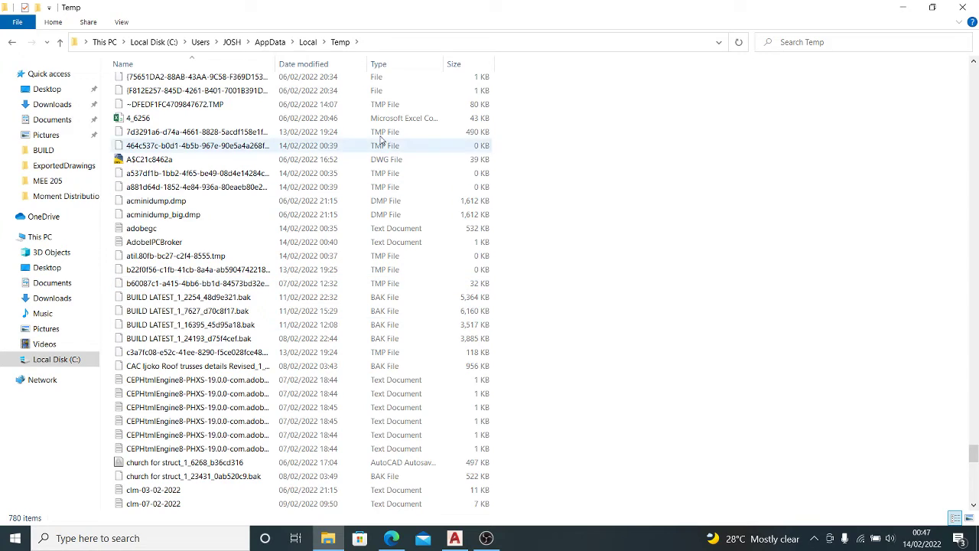
Browse the Temp backups and select the BUILD LATEST_1_2254 .bak file
{"action": "scroll", "coordinate": [464, 127], "scroll_direction": "down", "scroll_amount": 6}
{"action": "scroll", "coordinate": [419, 252], "scroll_direction": "down", "scroll_amount": 8}
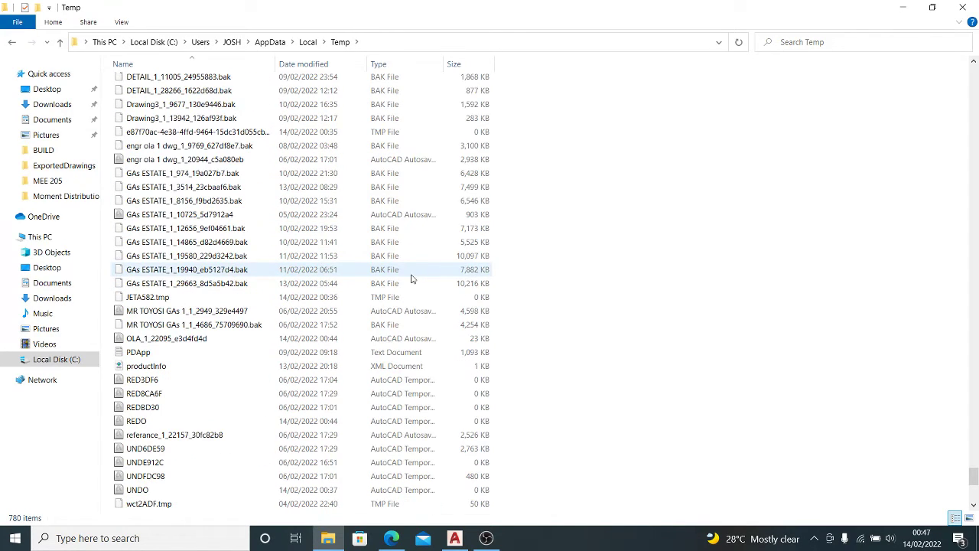
{"action": "scroll", "coordinate": [289, 176], "scroll_direction": "up", "scroll_amount": 2}
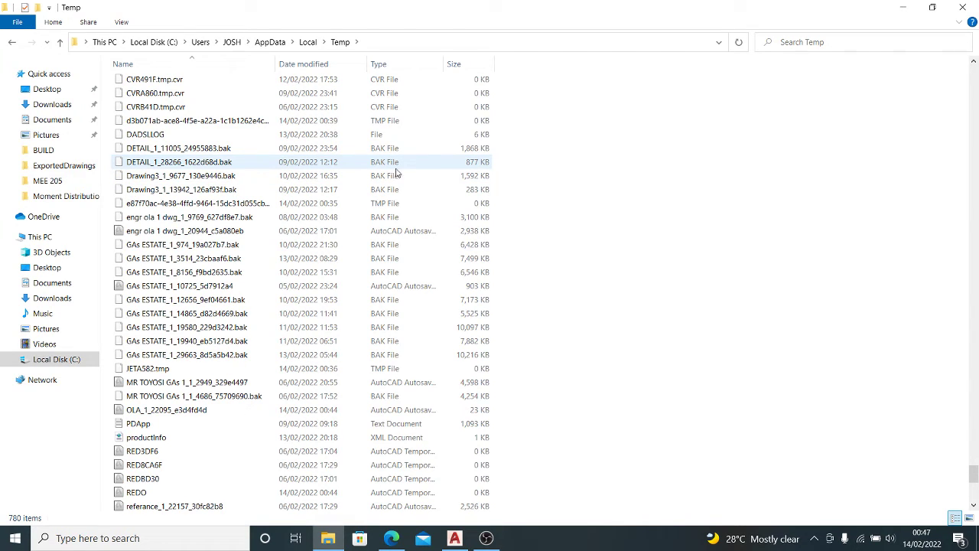
{"action": "scroll", "coordinate": [345, 169], "scroll_direction": "up", "scroll_amount": 8}
{"action": "scroll", "coordinate": [191, 148], "scroll_direction": "up", "scroll_amount": 2}
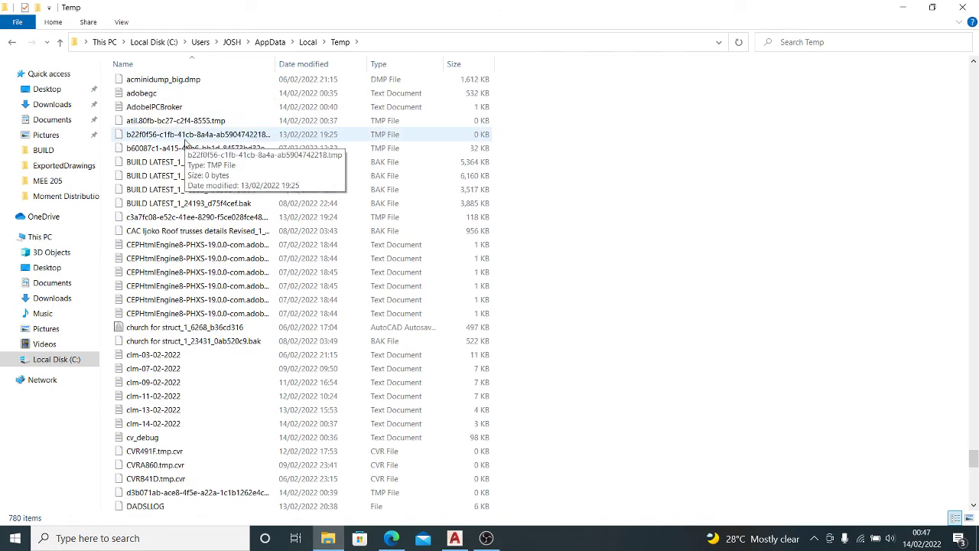
{"action": "scroll", "coordinate": [234, 142], "scroll_direction": "down", "scroll_amount": 1}
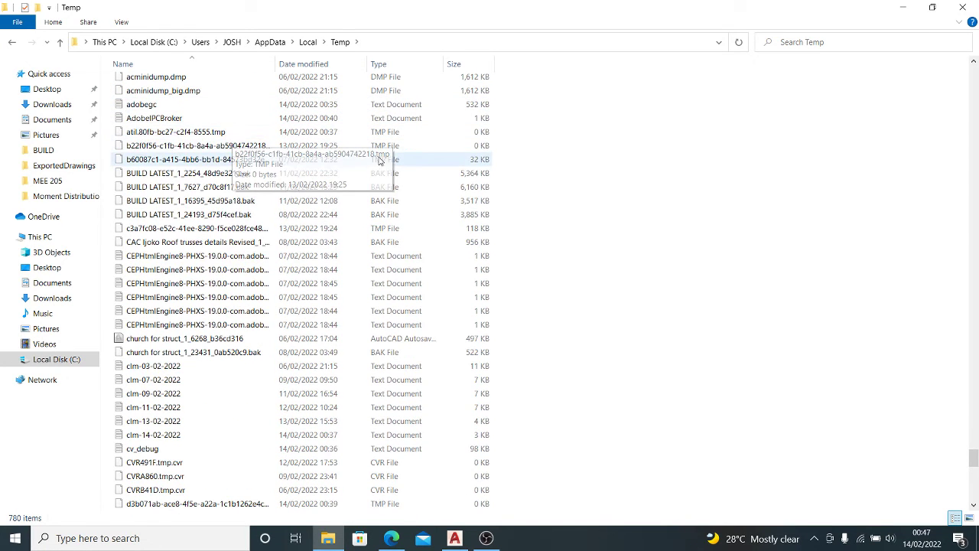
{"action": "left_click", "coordinate": [153, 176]}
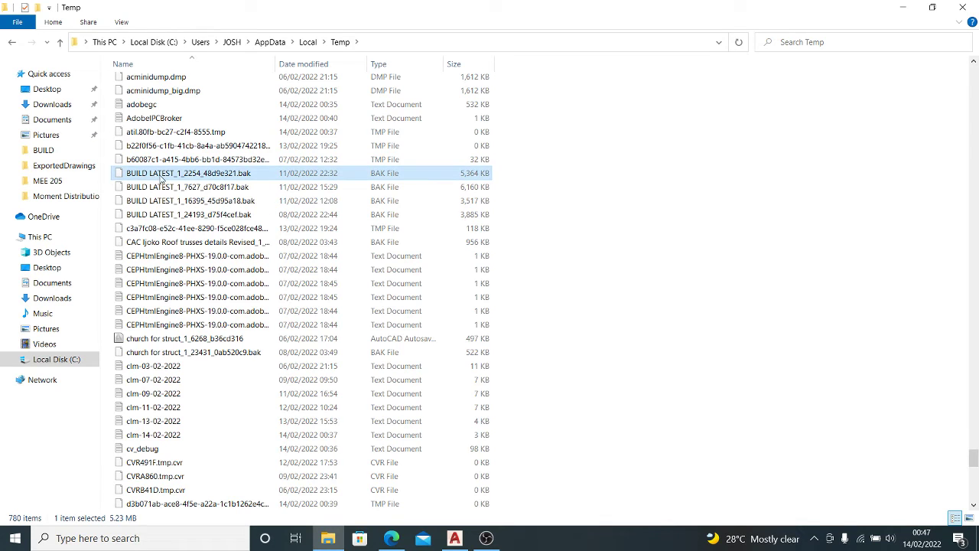
{"action": "scroll", "coordinate": [187, 180], "scroll_direction": "down", "scroll_amount": 3}
{"action": "scroll", "coordinate": [193, 189], "scroll_direction": "down", "scroll_amount": 2}
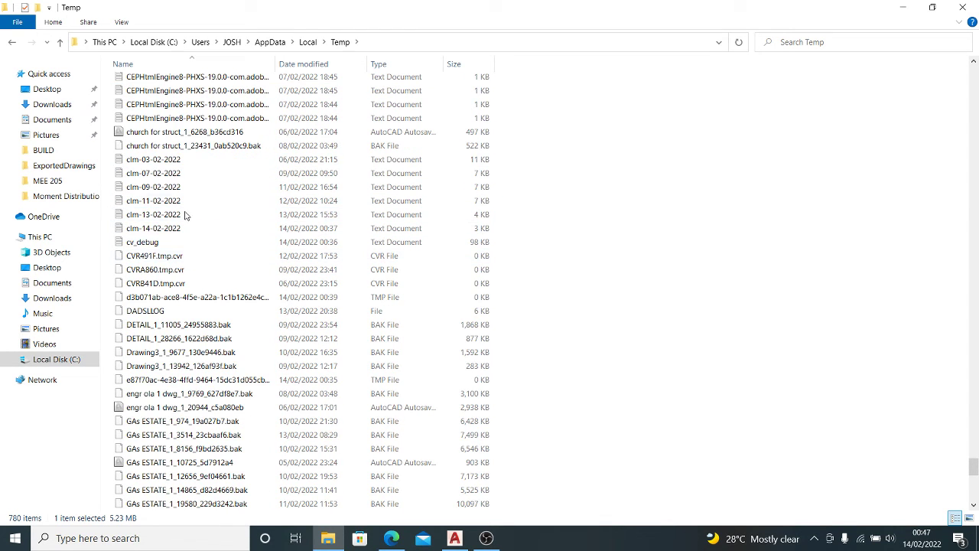
Check other candidates: church for struct, GAs ESTATE, and a GAs autosave file
{"action": "left_click", "coordinate": [185, 176]}
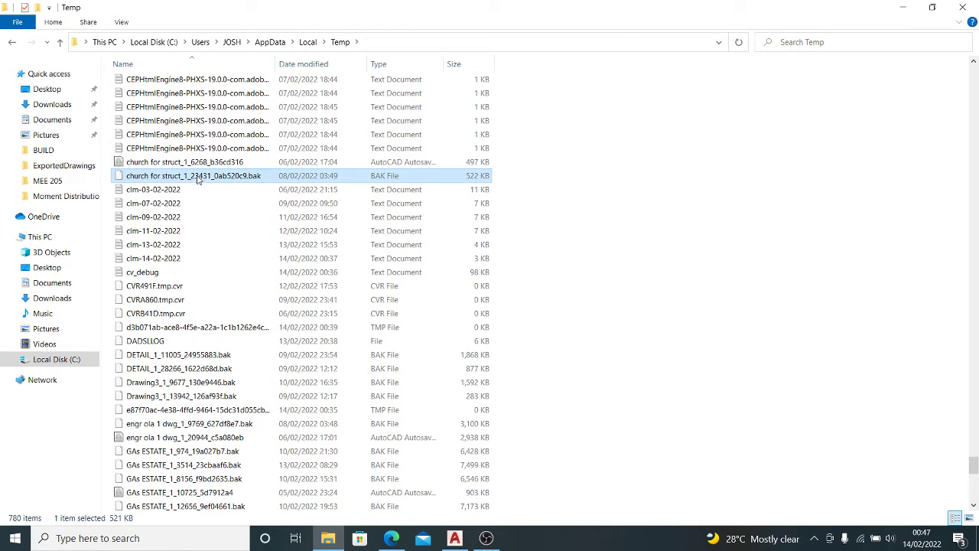
{"action": "scroll", "coordinate": [202, 179], "scroll_direction": "down", "scroll_amount": 5}
{"action": "scroll", "coordinate": [181, 256], "scroll_direction": "down", "scroll_amount": 1}
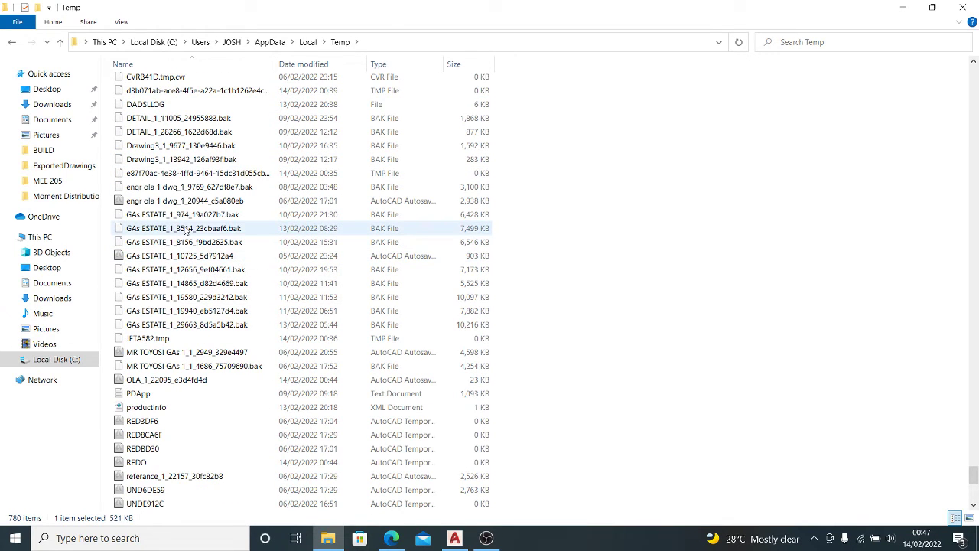
{"action": "left_click", "coordinate": [186, 230]}
{"action": "scroll", "coordinate": [187, 233], "scroll_direction": "down", "scroll_amount": 3}
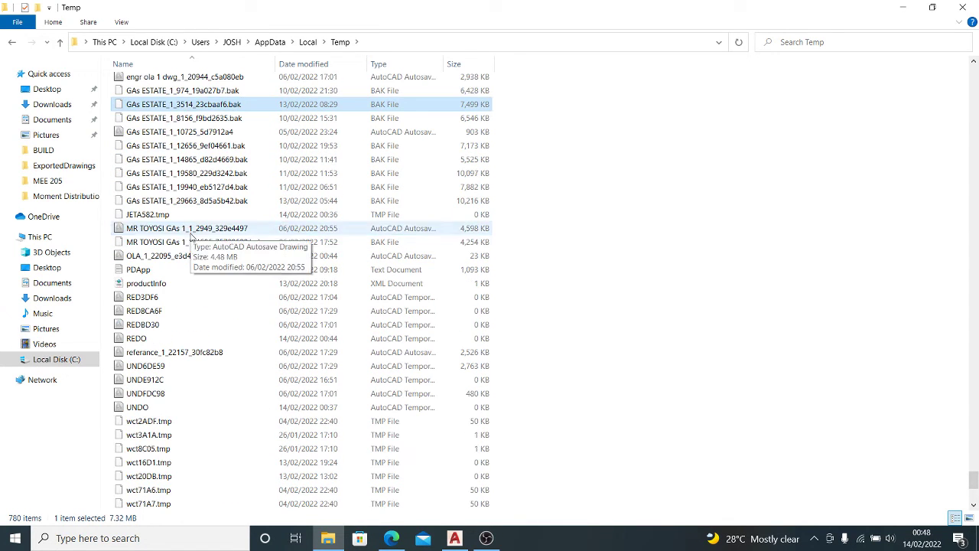
{"action": "left_click", "coordinate": [153, 228]}
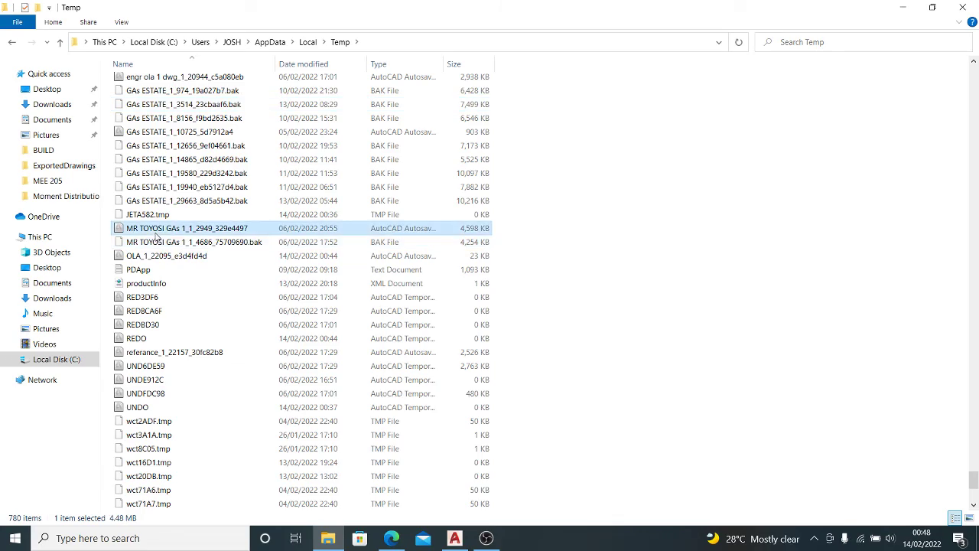
Return to and select BUILD LATEST_1_2254_48d9e321.bak as the file to recover
{"action": "scroll", "coordinate": [157, 230], "scroll_direction": "down", "scroll_amount": 5}
{"action": "scroll", "coordinate": [193, 285], "scroll_direction": "up", "scroll_amount": 20}
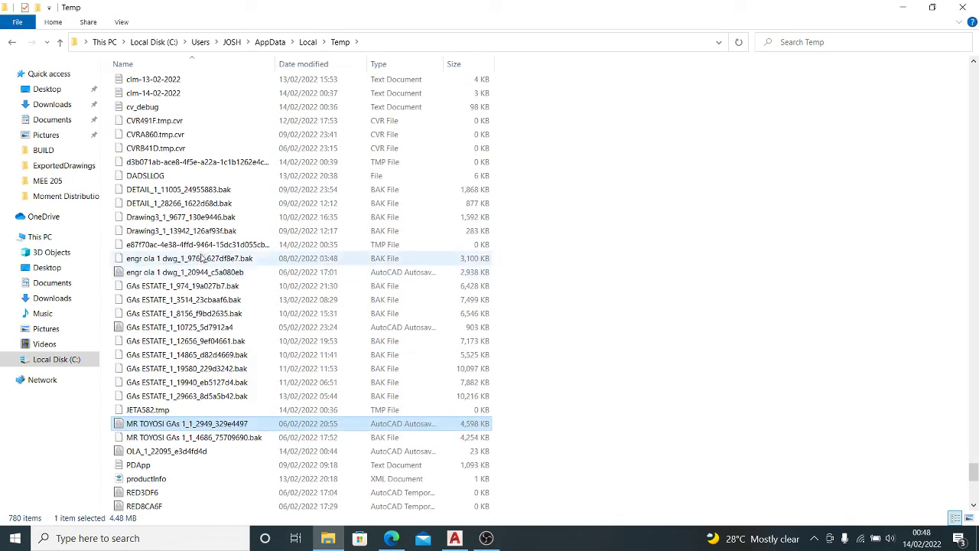
{"action": "scroll", "coordinate": [226, 218], "scroll_direction": "up", "scroll_amount": 6}
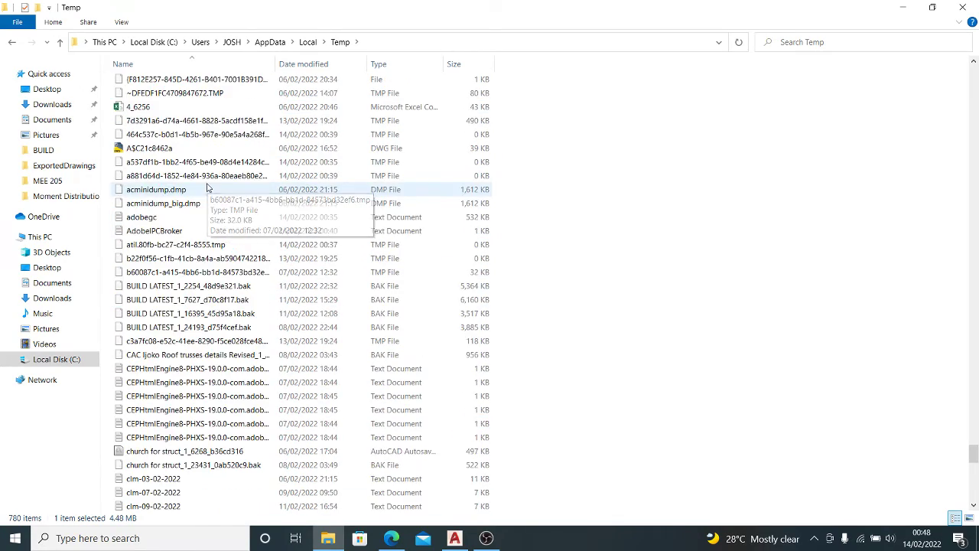
{"action": "scroll", "coordinate": [207, 145], "scroll_direction": "down", "scroll_amount": 7}
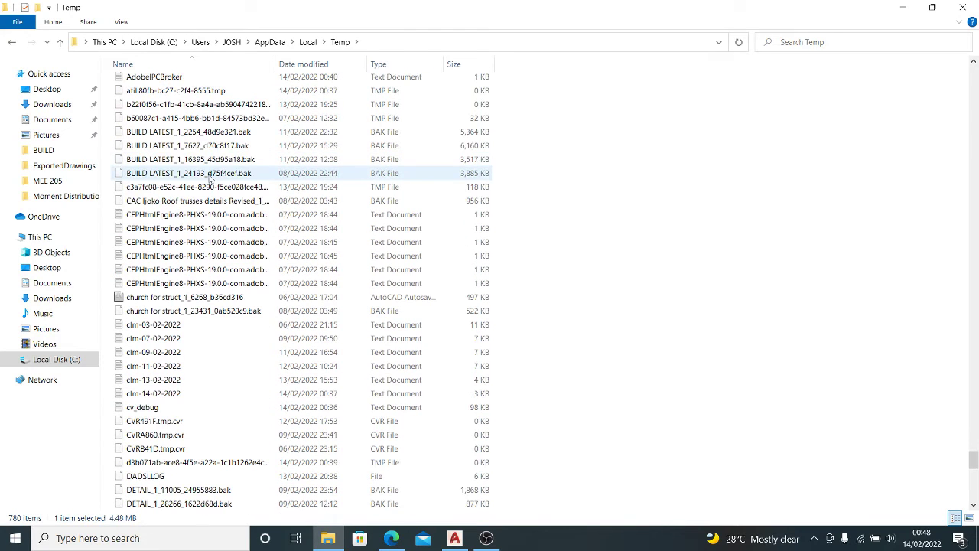
{"action": "left_click", "coordinate": [184, 135]}
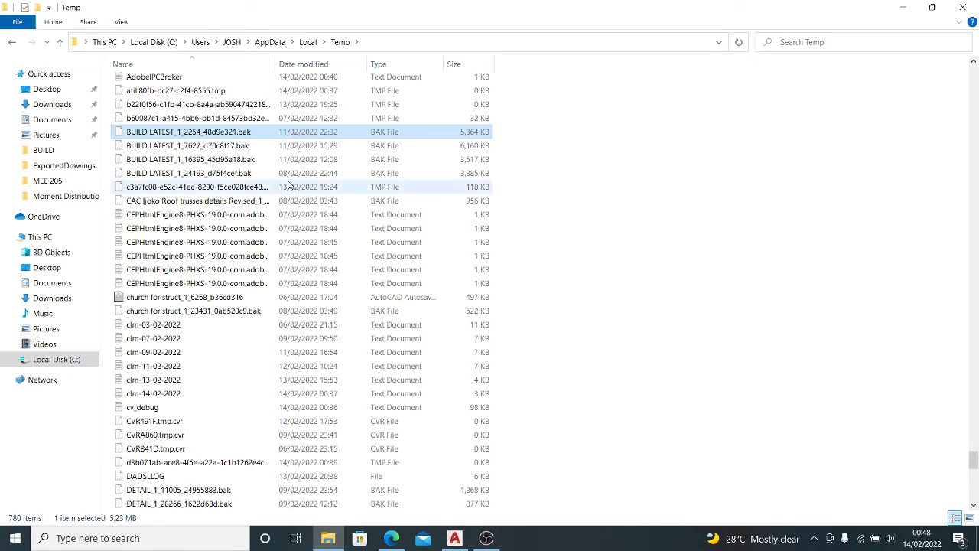
Copy the BUILD LATEST_1_2254_48d9e321.bak backup file
{"action": "double_click", "coordinate": [176, 132]}
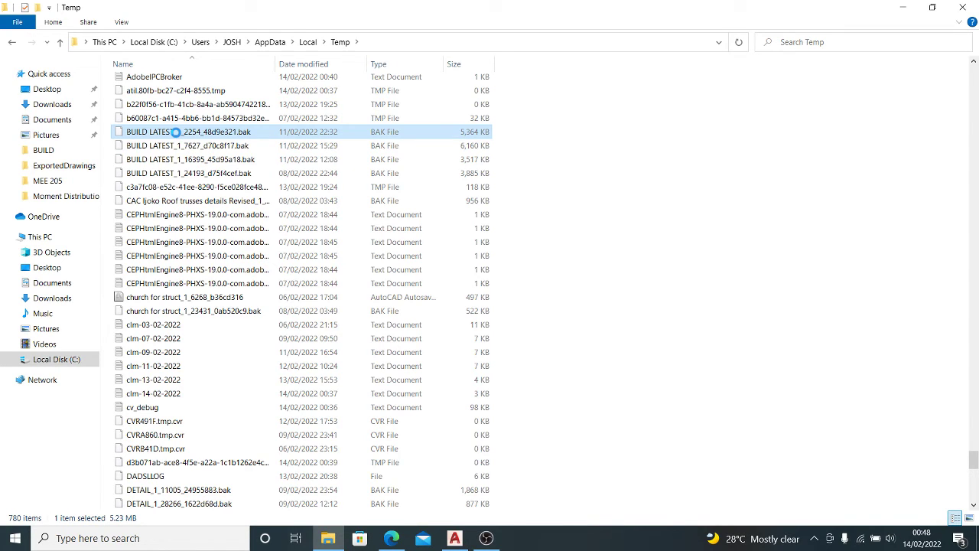
{"action": "right_click", "coordinate": [176, 132]}
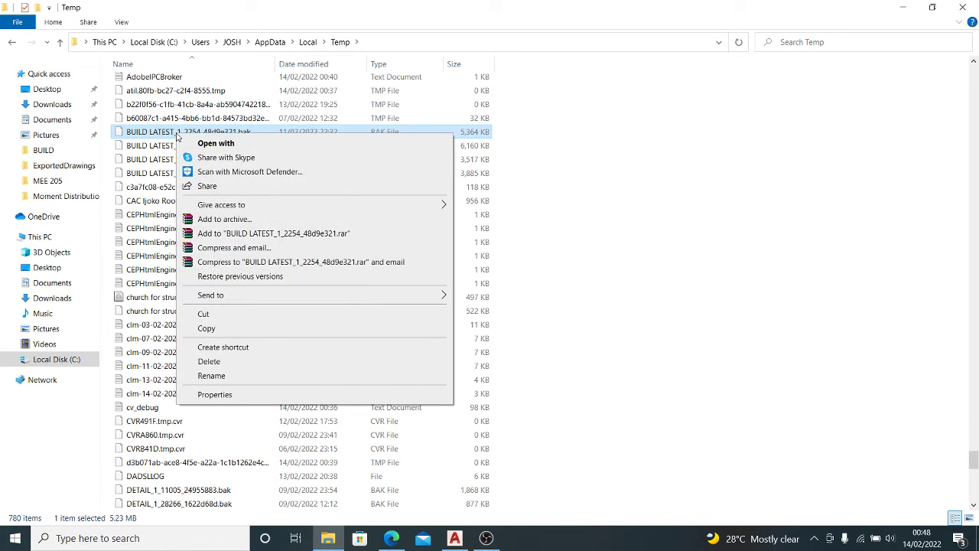
{"action": "left_click", "coordinate": [222, 329]}
{"action": "right_click", "coordinate": [162, 131]}
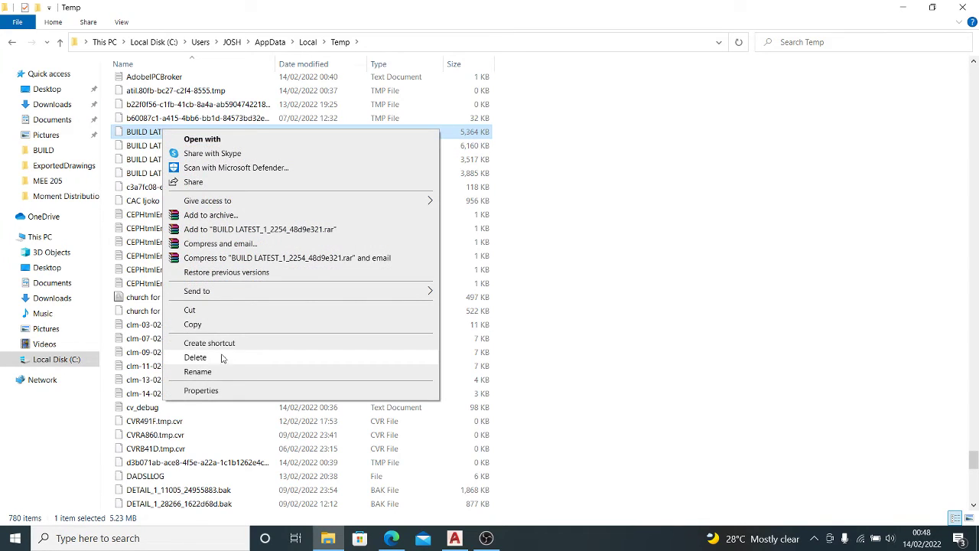
{"action": "left_click", "coordinate": [206, 326]}
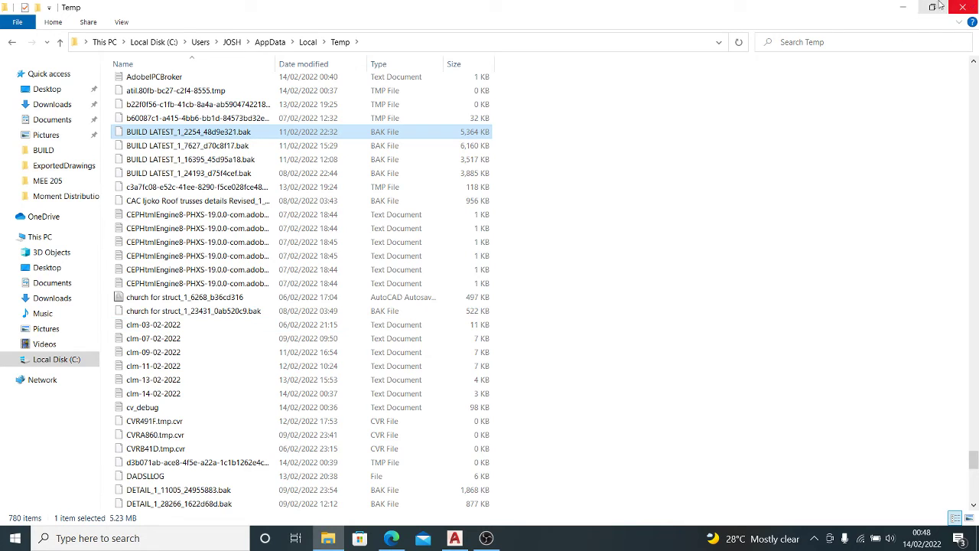
Minimize Explorer and AutoCAD and paste the backup onto the empty desktop
{"action": "left_click", "coordinate": [904, 6]}
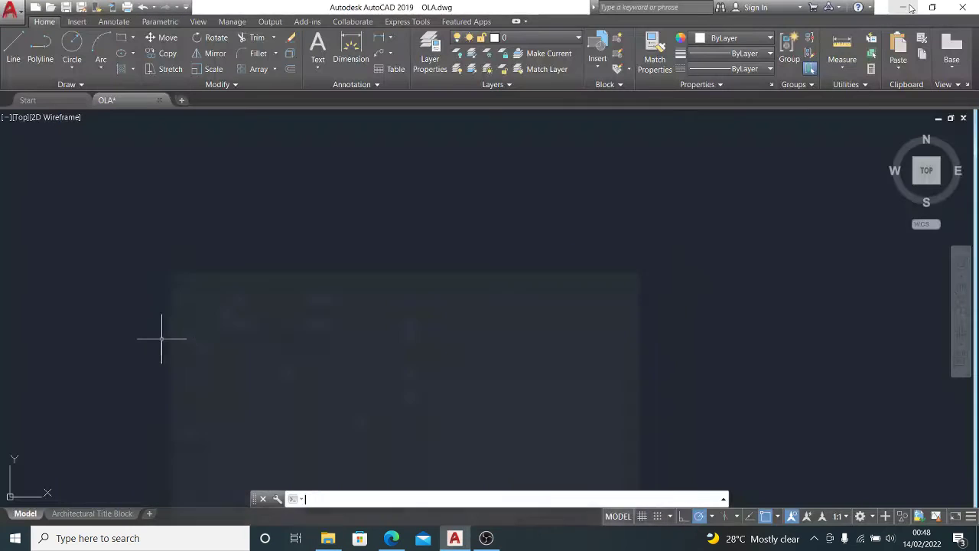
{"action": "left_click", "coordinate": [901, 9]}
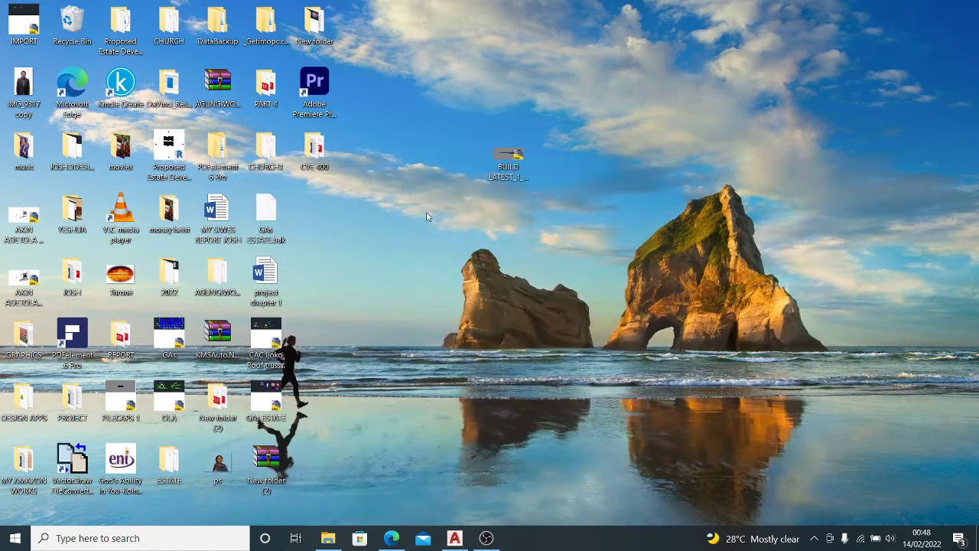
{"action": "right_click", "coordinate": [394, 255]}
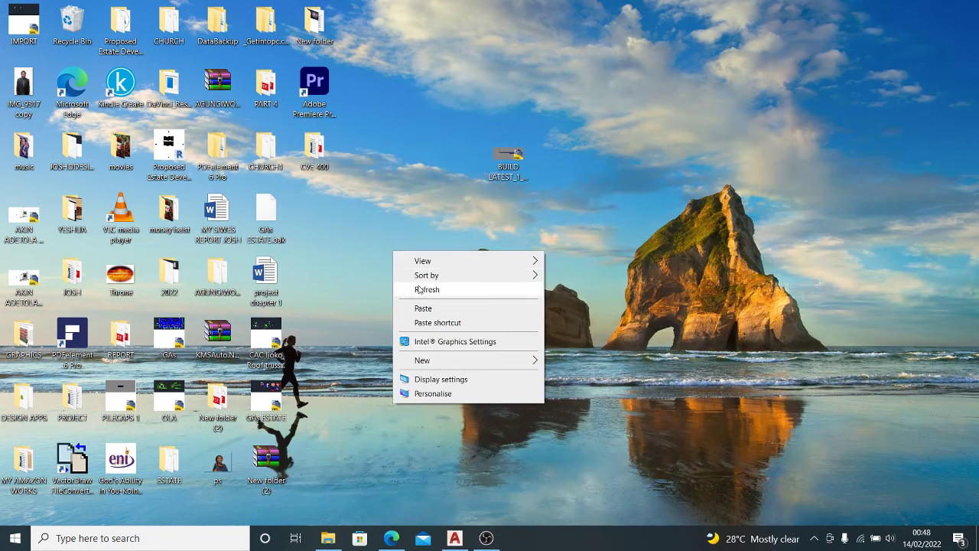
{"action": "left_click", "coordinate": [433, 309]}
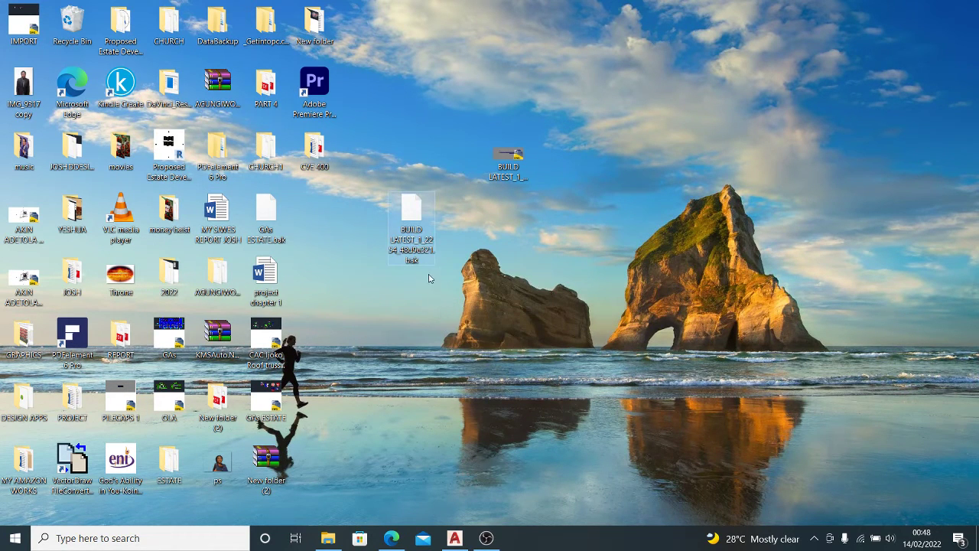
Try opening the pasted .bak file, dismiss the app prompt, and abandon a first rename
{"action": "double_click", "coordinate": [411, 219]}
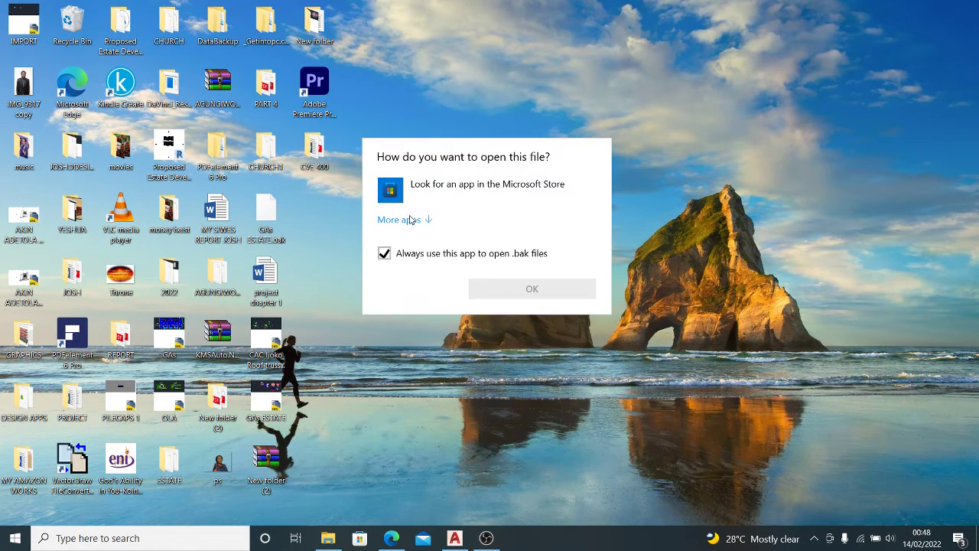
{"action": "left_click", "coordinate": [571, 324]}
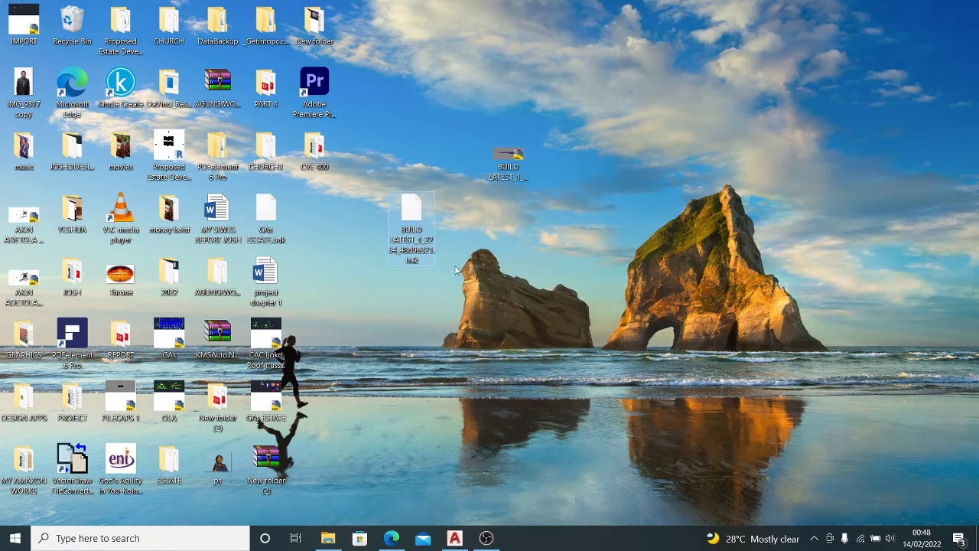
{"action": "right_click", "coordinate": [419, 231]}
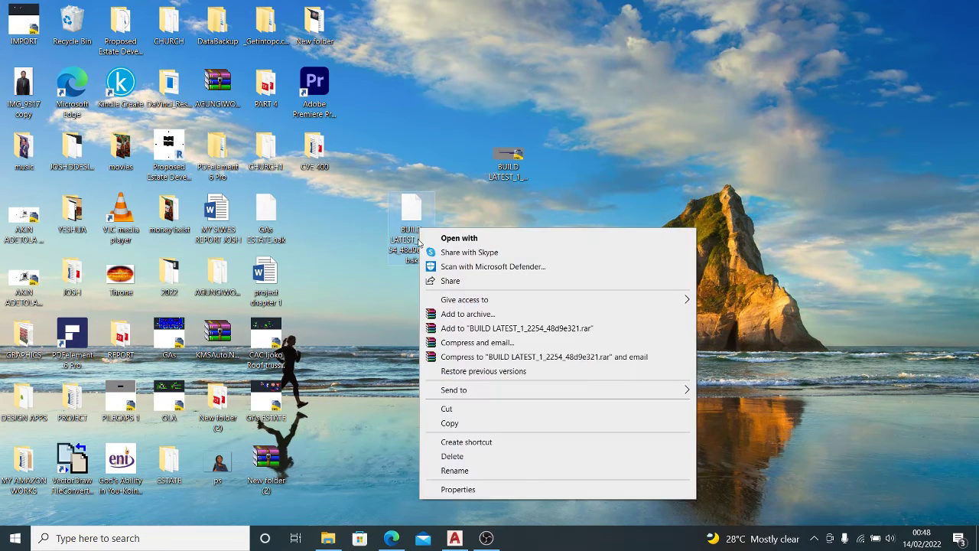
{"action": "left_click", "coordinate": [480, 470]}
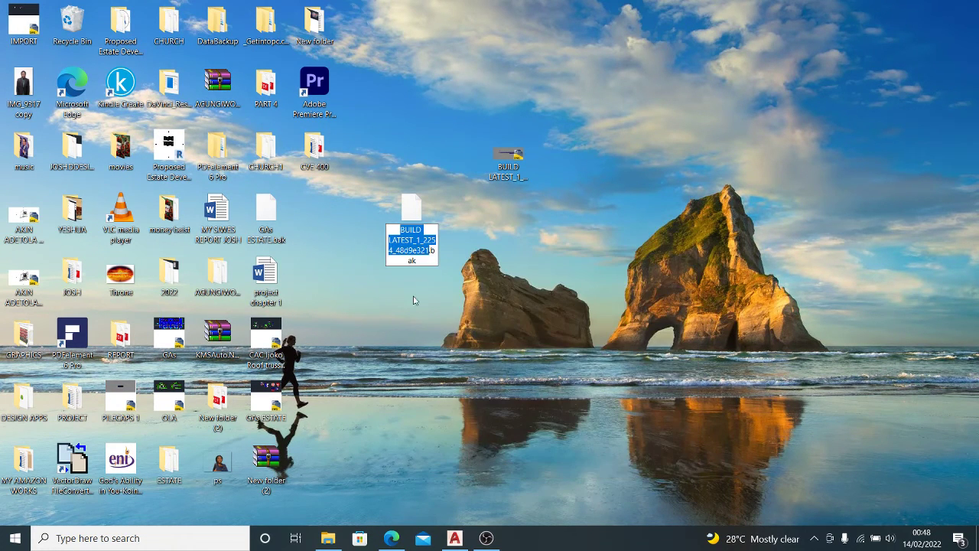
{"action": "key", "text": "Return"}
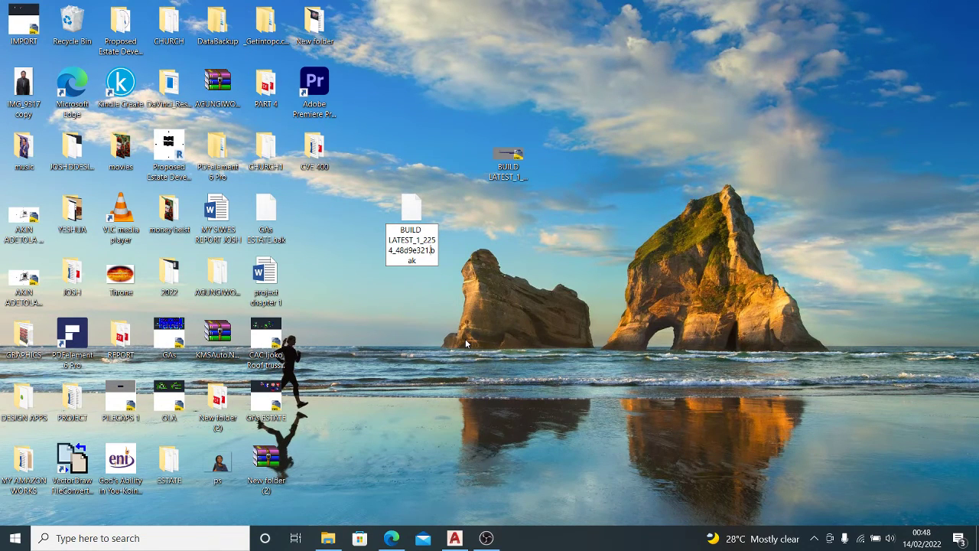
Rename the file to BUILD LATEST_1_2254_48d9e321.dwg and accept the extension-change warning
{"action": "key", "text": "F2"}
{"action": "key", "text": "End"}
{"action": "key", "text": "BackSpace"}
{"action": "key", "text": "BackSpace"}
{"action": "key", "text": "BackSpace"}
{"action": "key", "text": "BackSpace"}
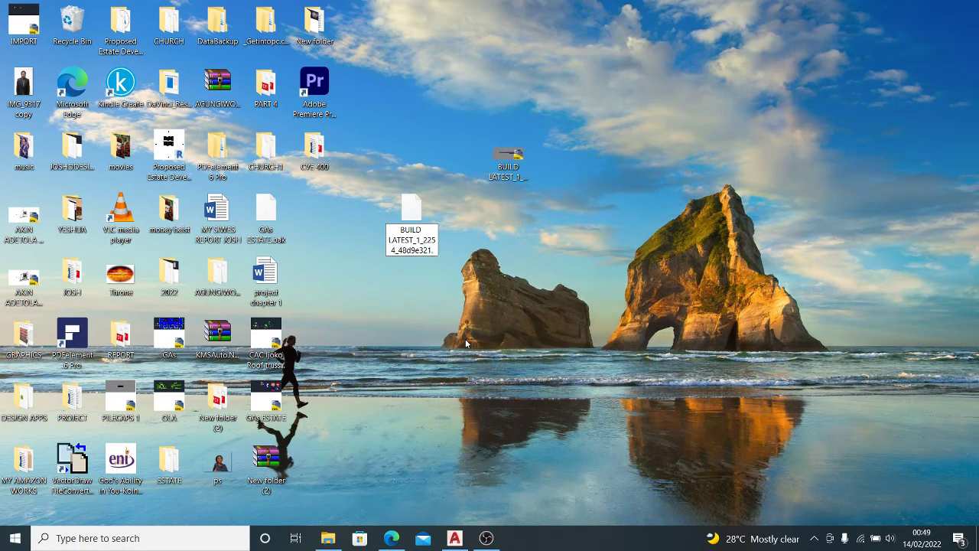
{"action": "key", "text": "BackSpace"}
{"action": "type", "text": ".dw"}
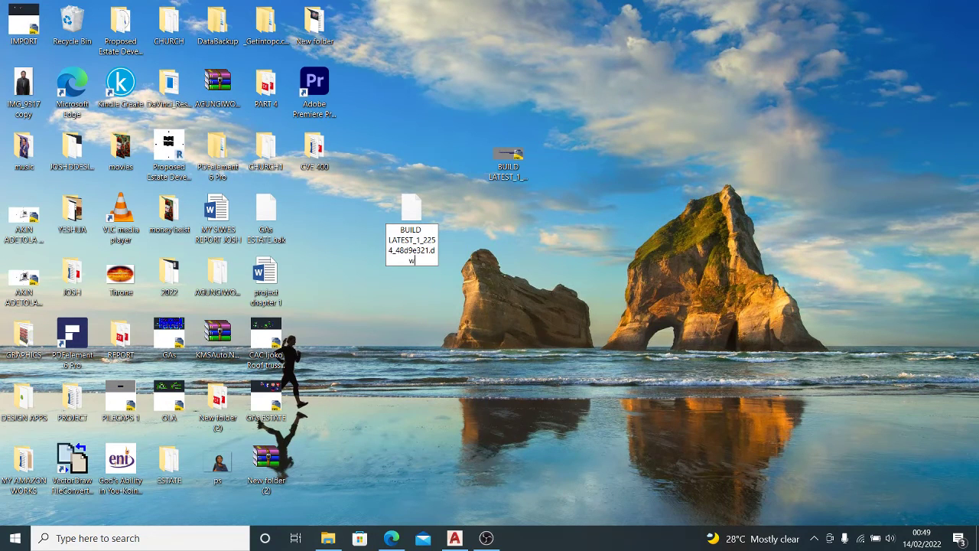
{"action": "type", "text": "g"}
{"action": "left_click", "coordinate": [489, 348]}
{"action": "left_click", "coordinate": [528, 277]}
{"action": "left_click_drag", "start_coordinate": [527, 277], "coordinate": [491, 260]}
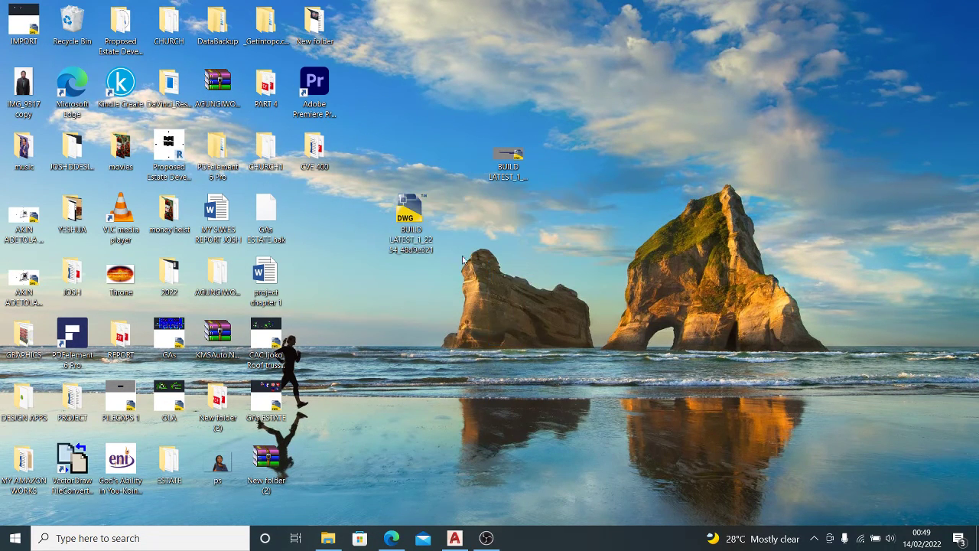
Open BUILD LATEST_1_2254_48d9e321.dwg in AutoCAD, choose Recover, and accept the clean audit
{"action": "double_click", "coordinate": [425, 214]}
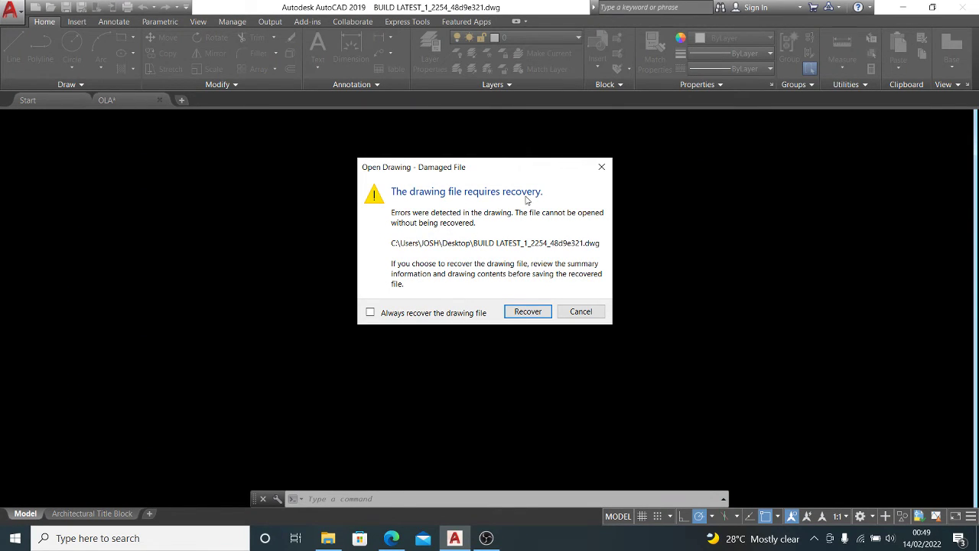
{"action": "left_click", "coordinate": [528, 311]}
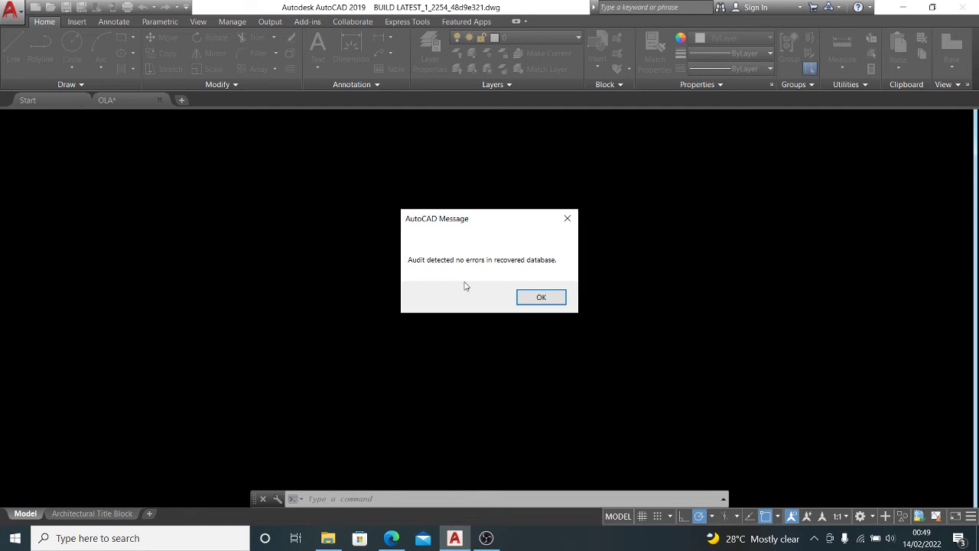
{"action": "left_click", "coordinate": [530, 299]}
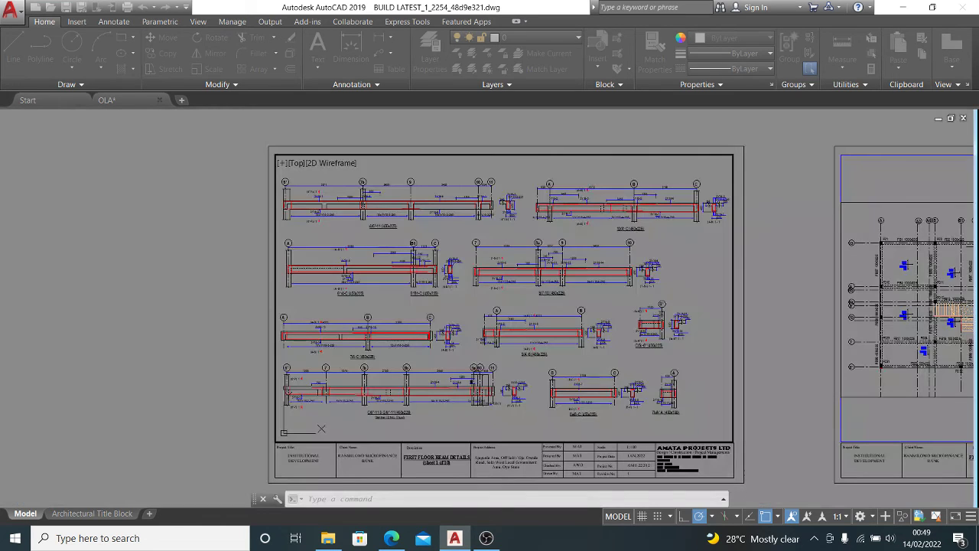
Undo the viewport zoom, switch Layout0 to paper space, and zoom out to show every sheet
{"action": "scroll", "coordinate": [300, 296], "scroll_direction": "down", "scroll_amount": 6}
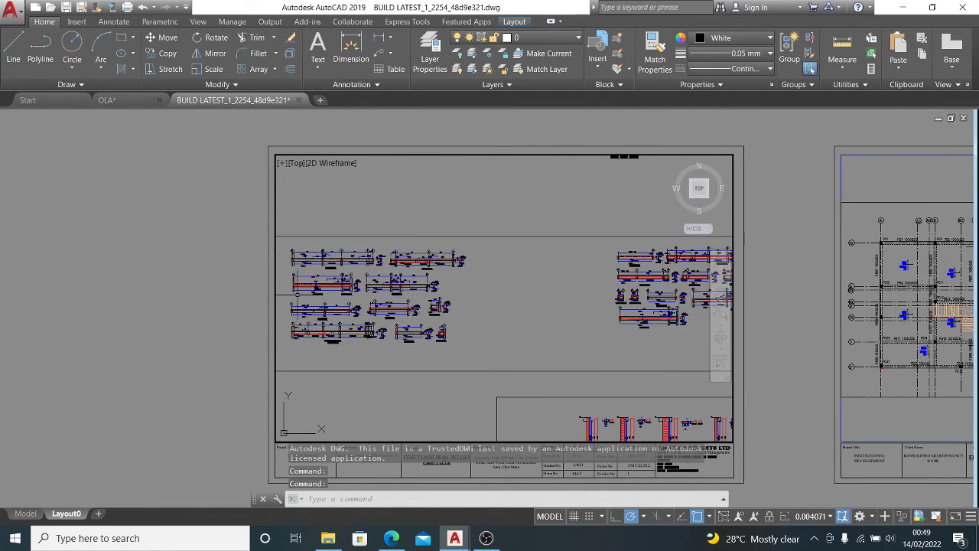
{"action": "key", "text": "ctrl+z"}
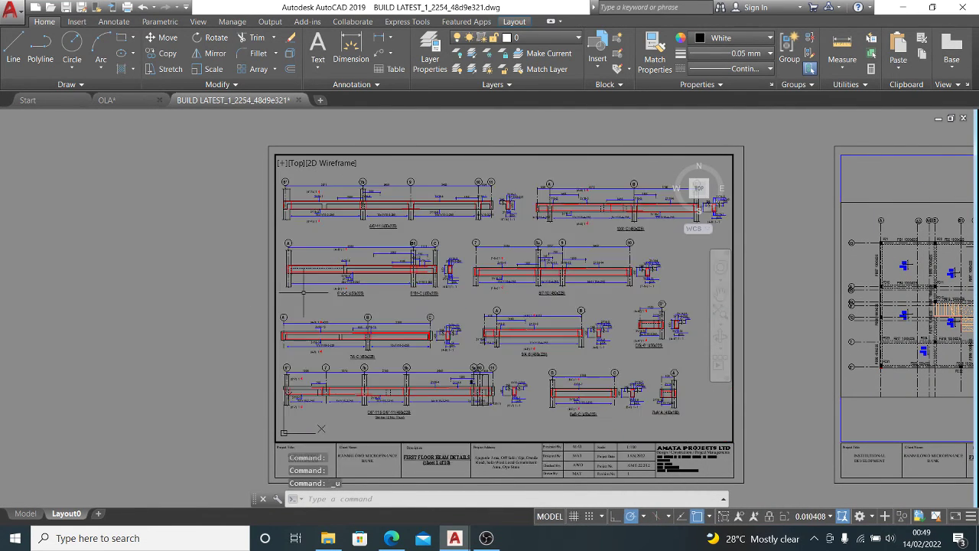
{"action": "double_click", "coordinate": [209, 297]}
{"action": "scroll", "coordinate": [209, 296], "scroll_direction": "down", "scroll_amount": 5}
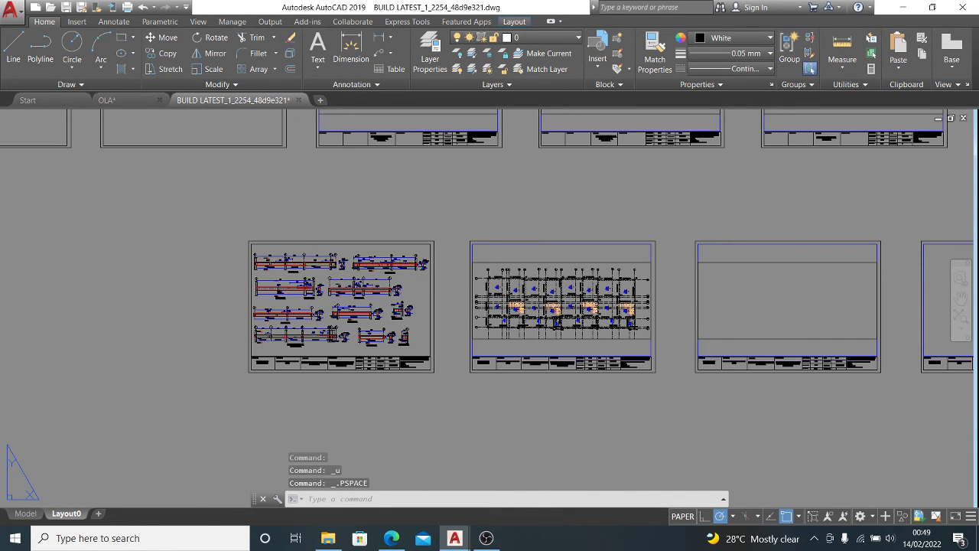
{"action": "scroll", "coordinate": [273, 298], "scroll_direction": "down", "scroll_amount": 2}
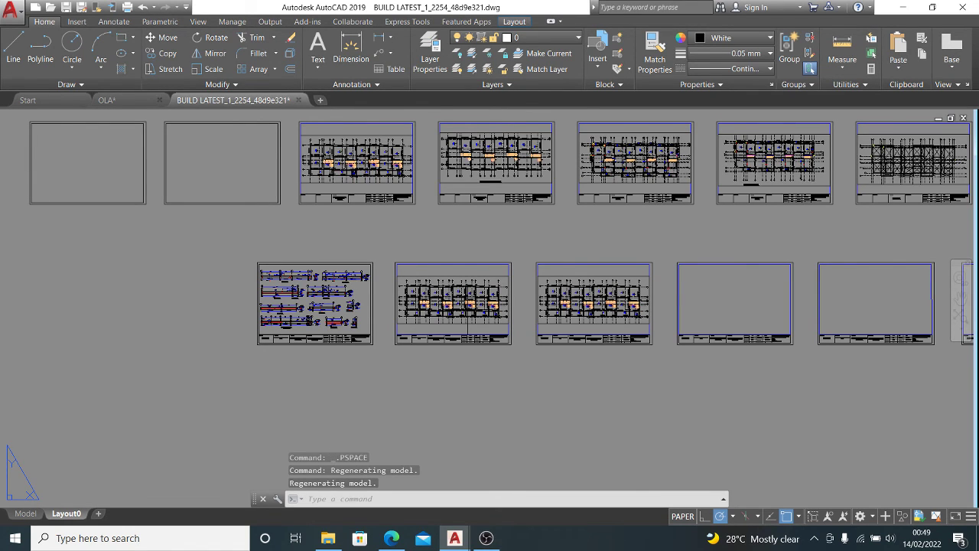
{"action": "scroll", "coordinate": [467, 313], "scroll_direction": "down", "scroll_amount": 2}
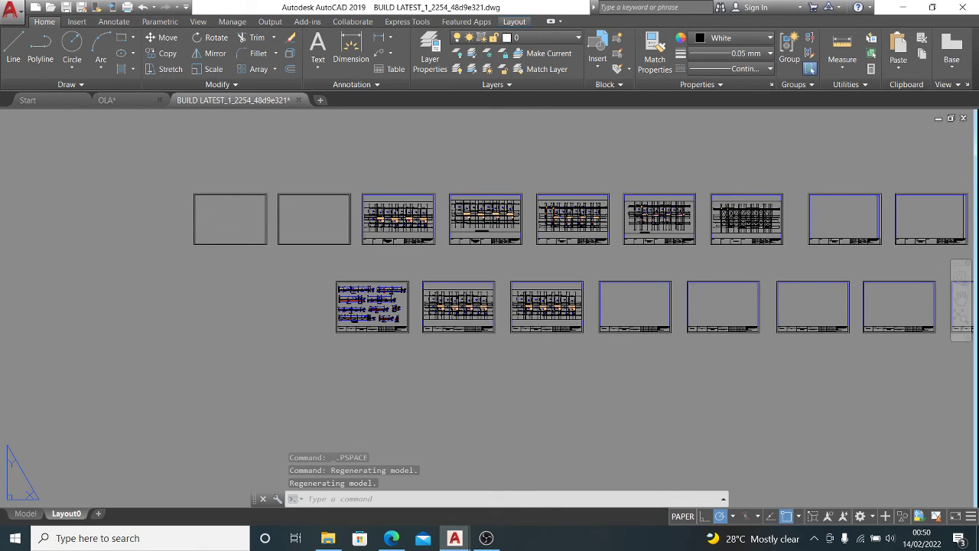
{"action": "scroll", "coordinate": [463, 311], "scroll_direction": "down", "scroll_amount": 2}
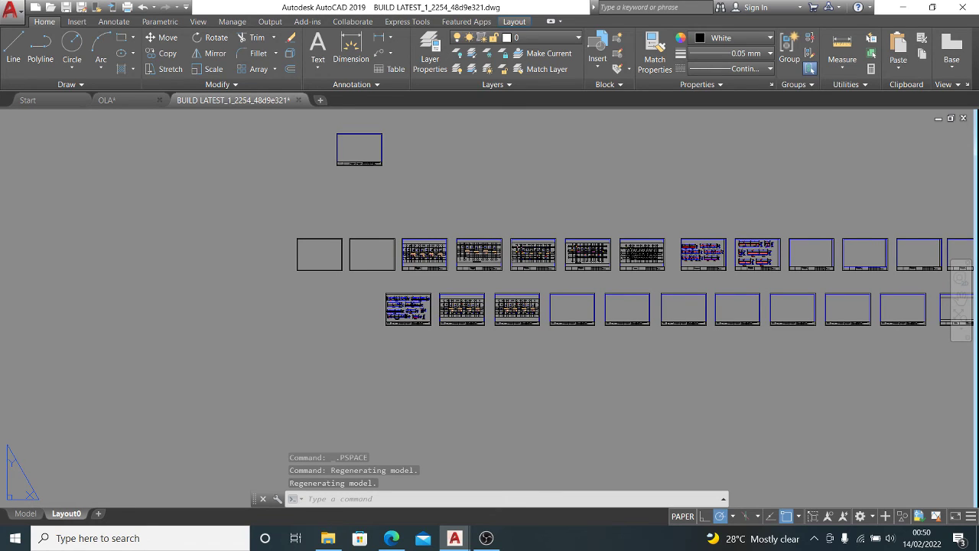
{"action": "scroll", "coordinate": [467, 311], "scroll_direction": "down", "scroll_amount": 2}
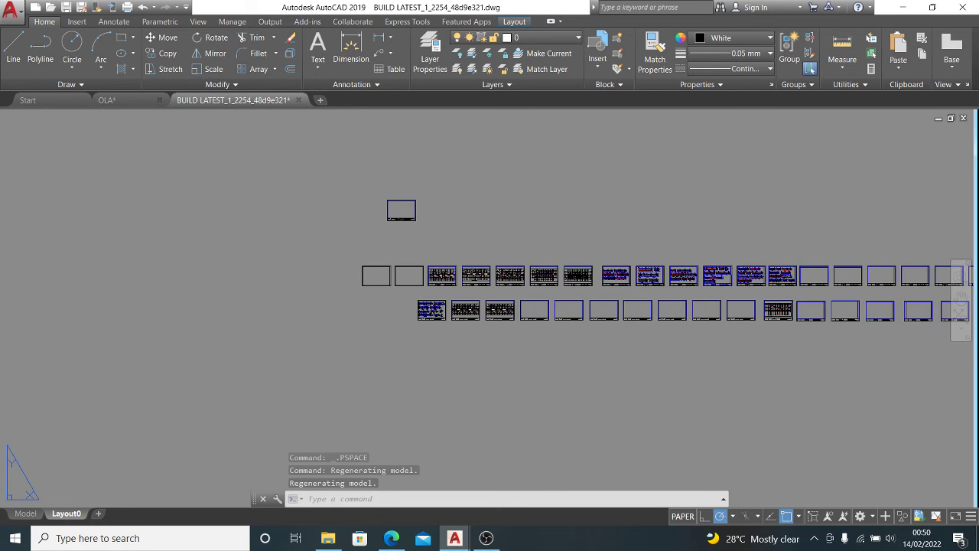